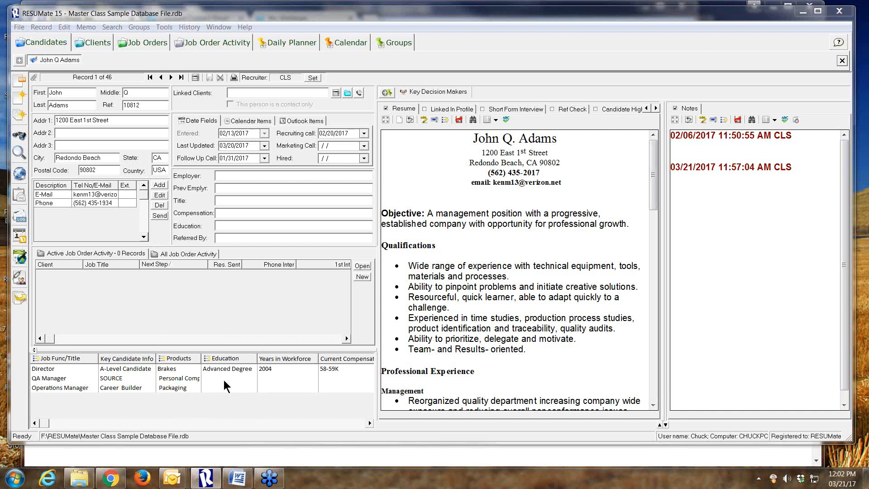
View the Clients and Job Orders records, and return to the Candidates record.
left_click(105, 43)
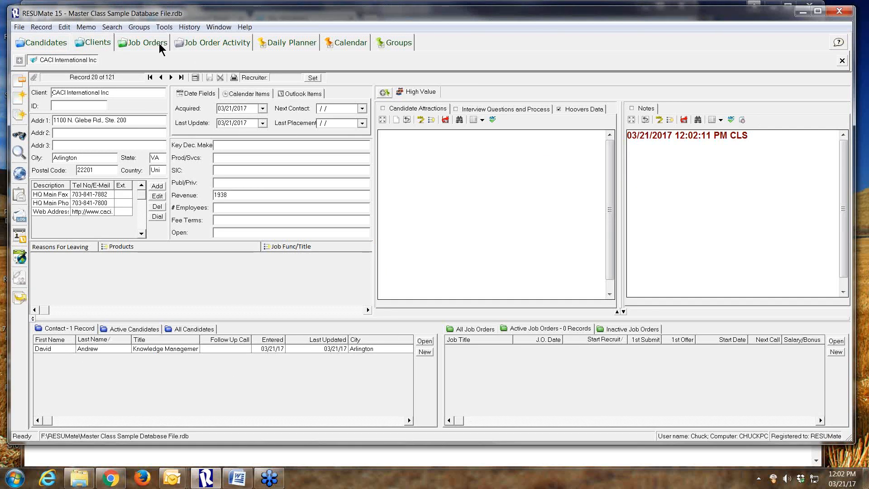
left_click(140, 40)
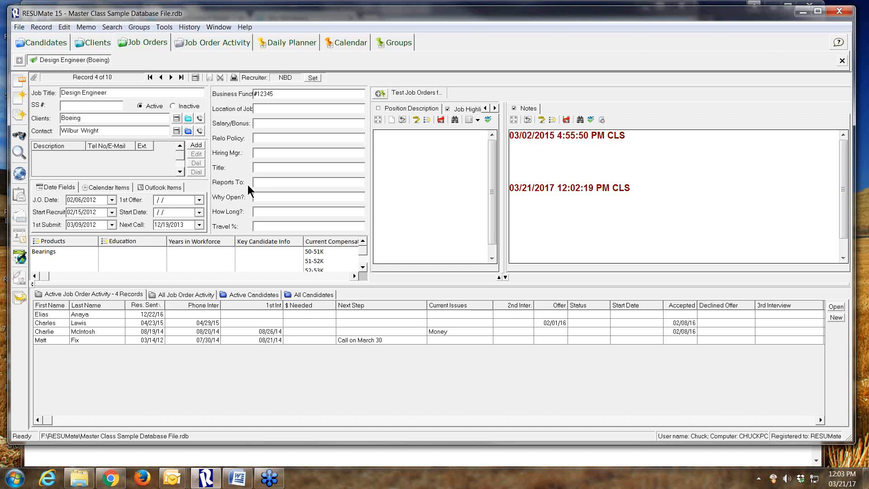
left_click(48, 42)
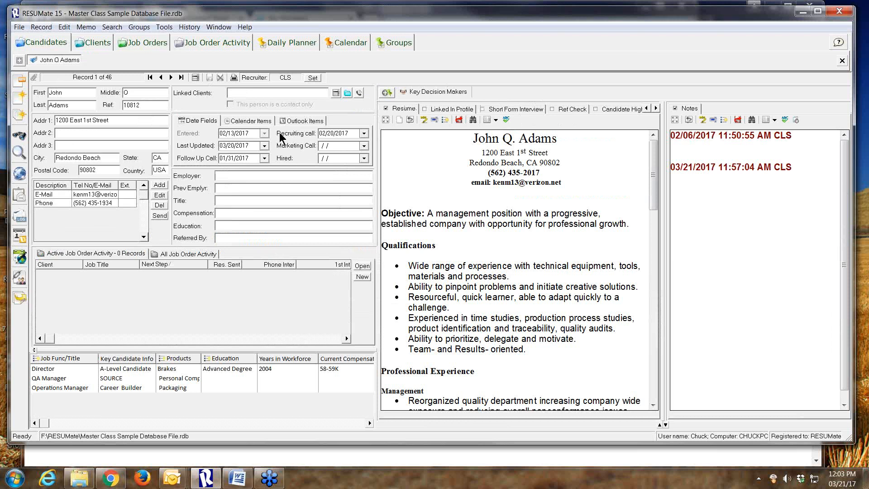
Start printing a candidates report with the record range set to All Records.
left_click(234, 78)
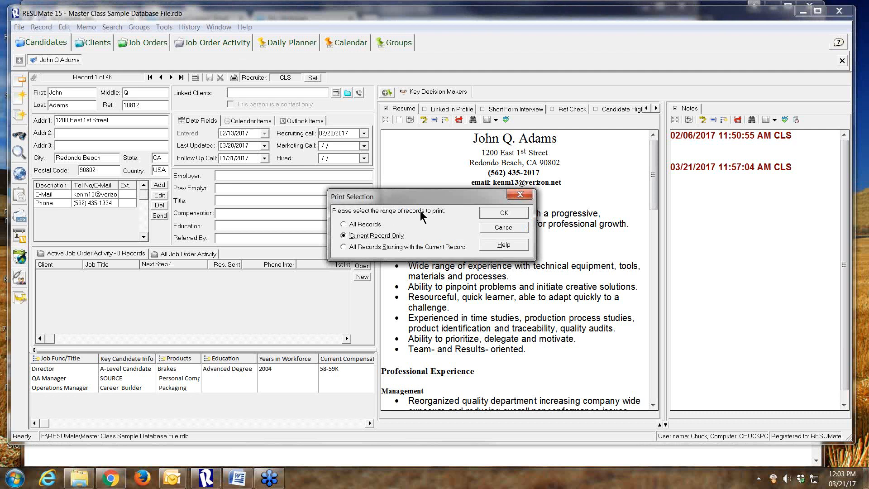
left_click(346, 225)
left_click(346, 237)
left_click(344, 225)
left_click(508, 214)
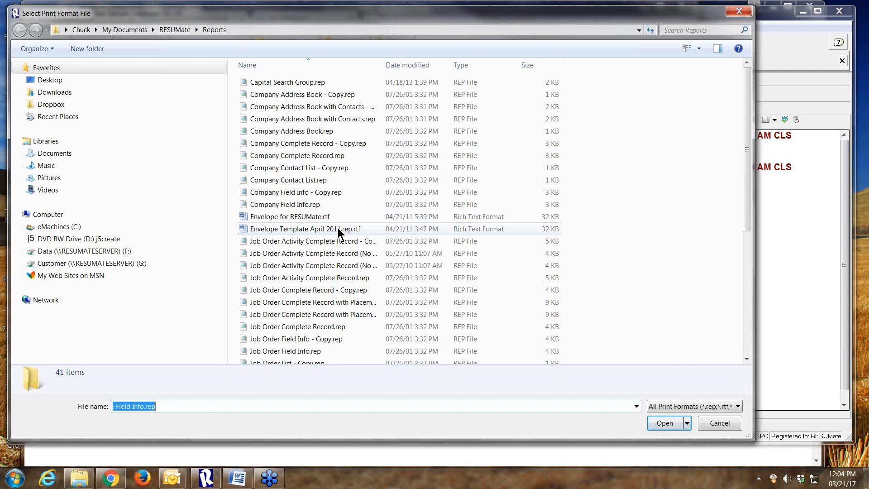
Generate the report preview using the People Telephone Directory.rep print format.
left_click(600, 240)
scroll(597, 235, "down", 4)
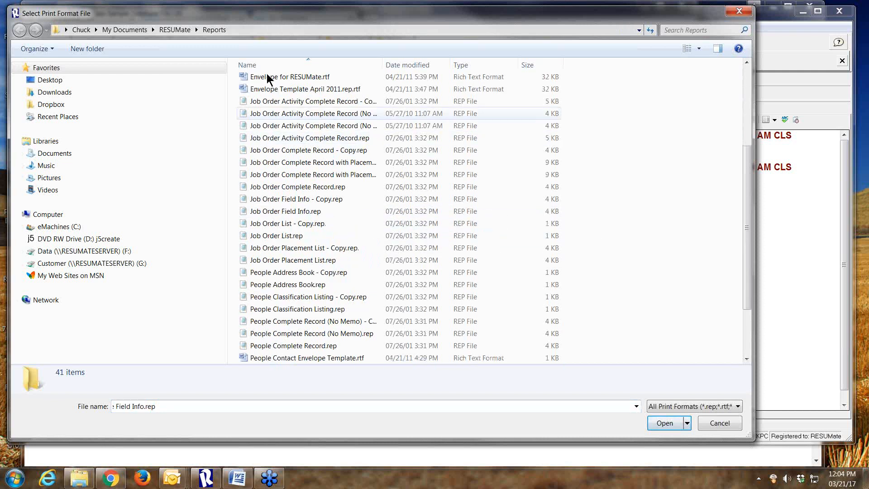
scroll(292, 285, "down", 2)
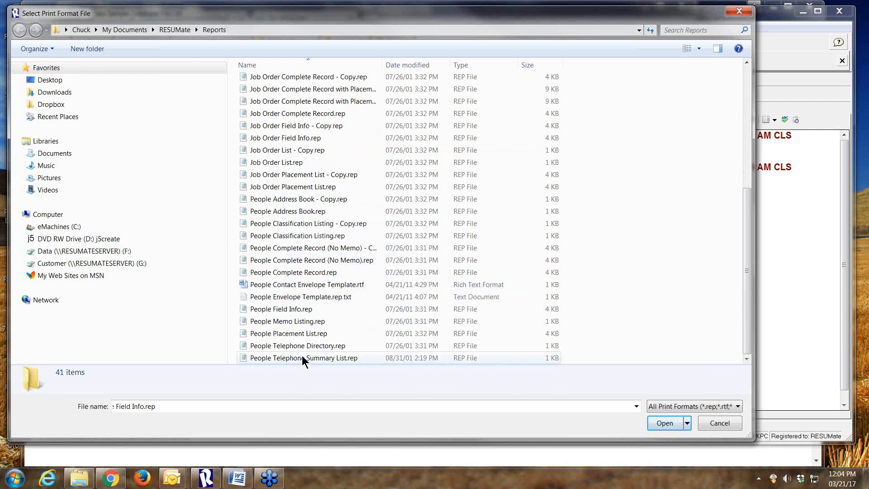
left_click(253, 345)
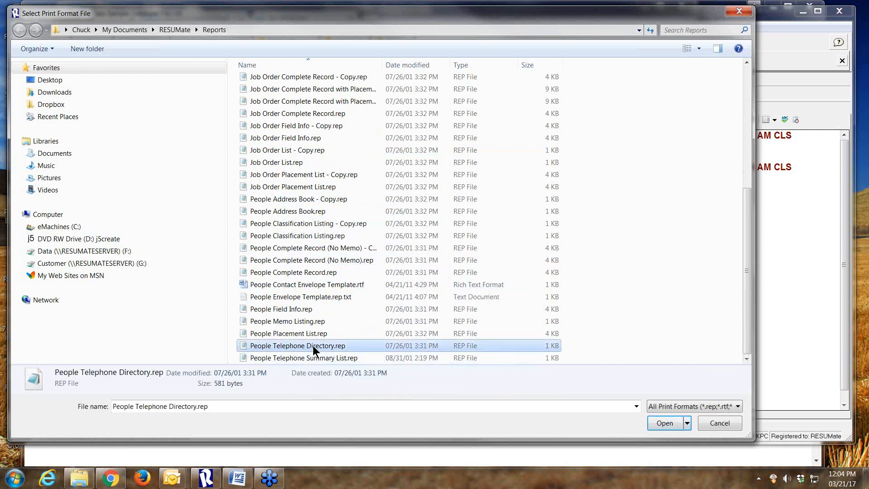
left_click(671, 422)
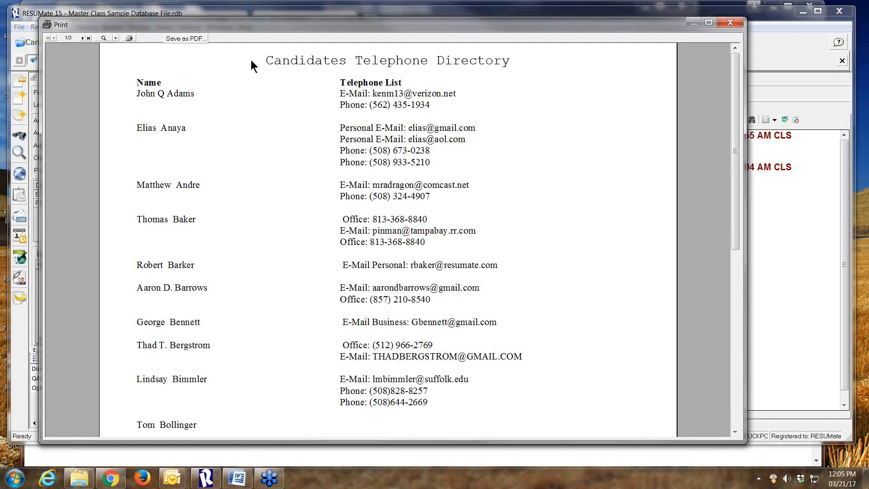
Check the printer options for the telephone directory, cancel without printing, and close the report preview.
left_click(130, 38)
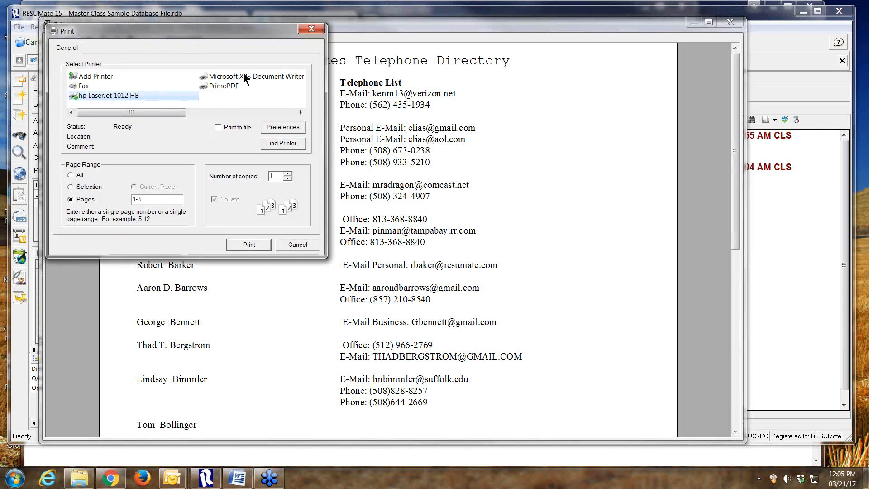
left_click(312, 29)
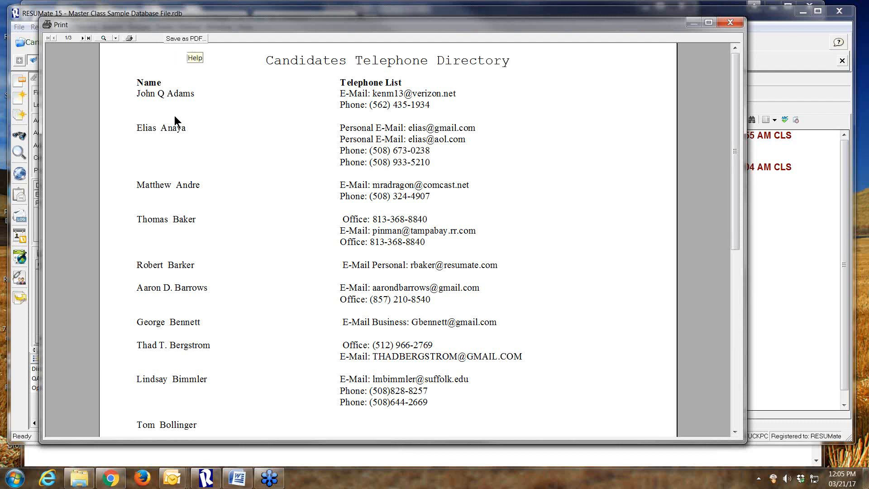
left_click(730, 23)
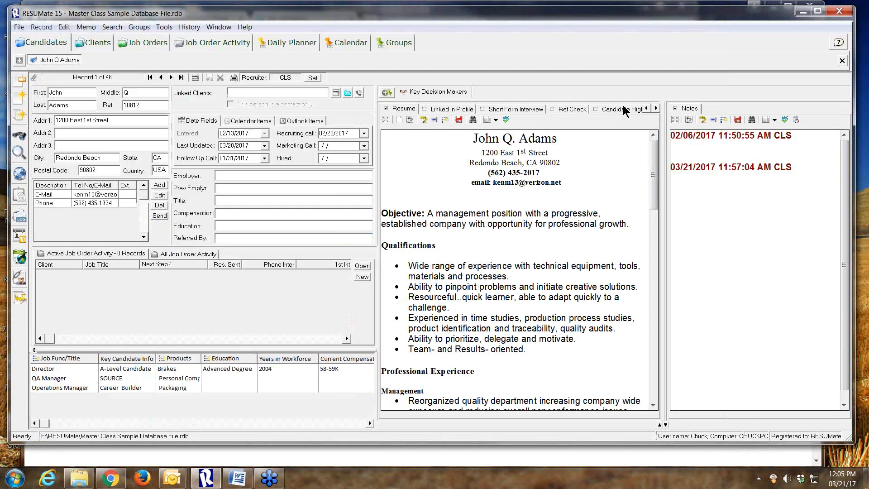
Preview a report of the current record only using People Complete Record (No Memo) - Copy.rep, and close the preview.
left_click(234, 77)
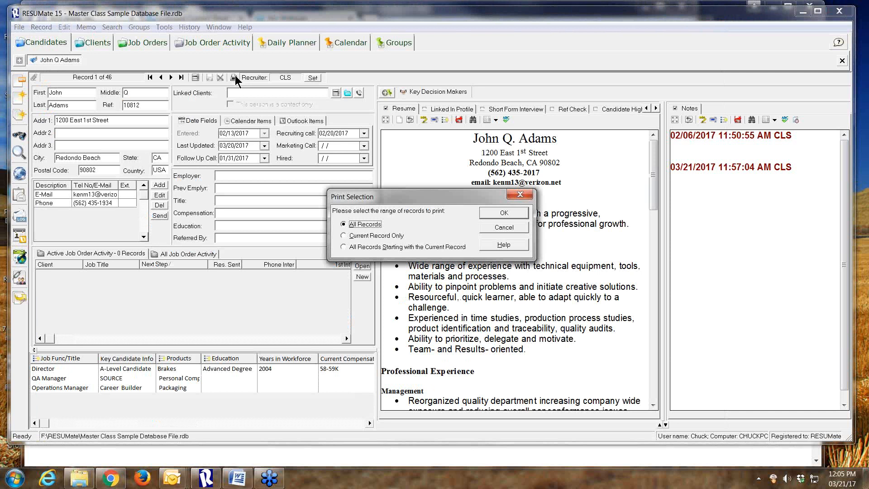
left_click(343, 235)
left_click(504, 212)
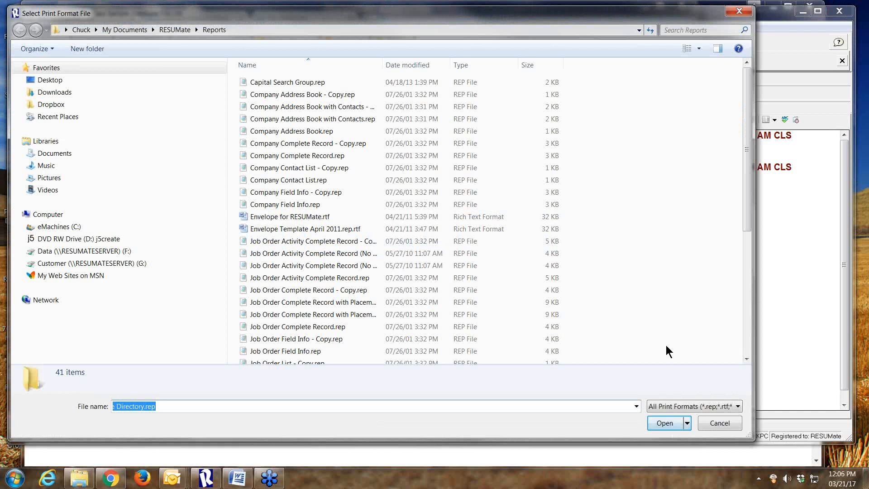
left_click_drag(745, 216, 743, 297)
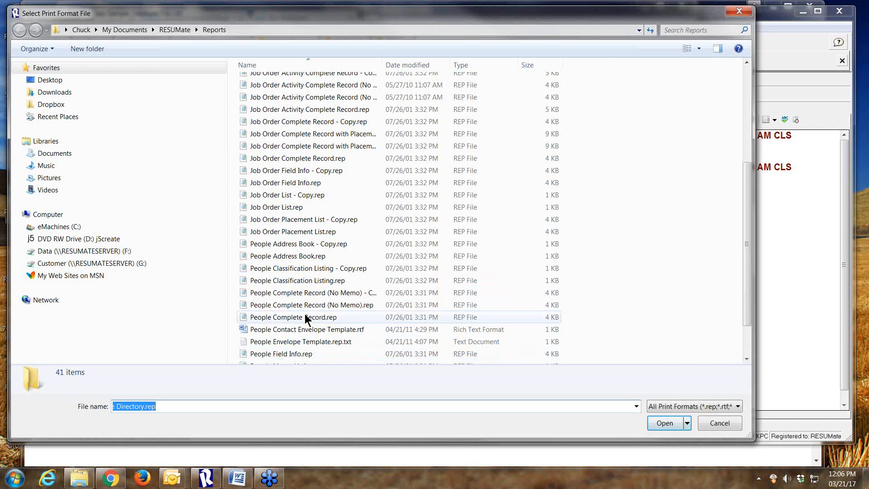
left_click(289, 292)
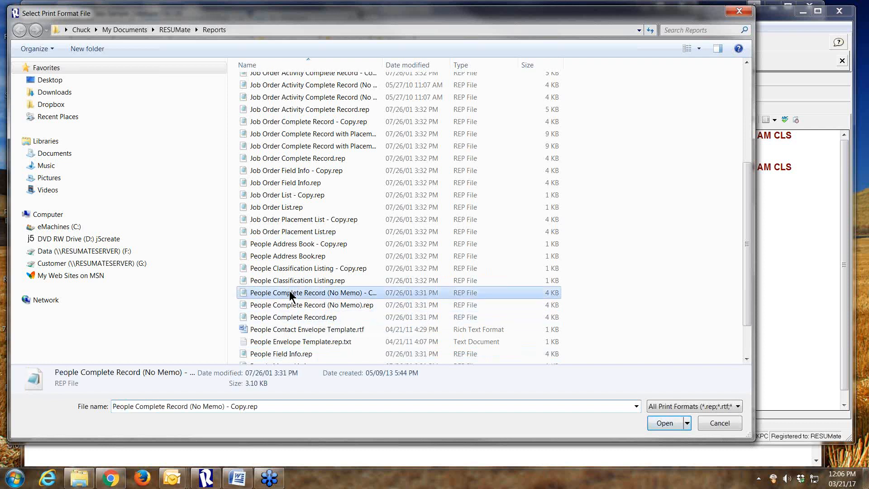
left_click(663, 423)
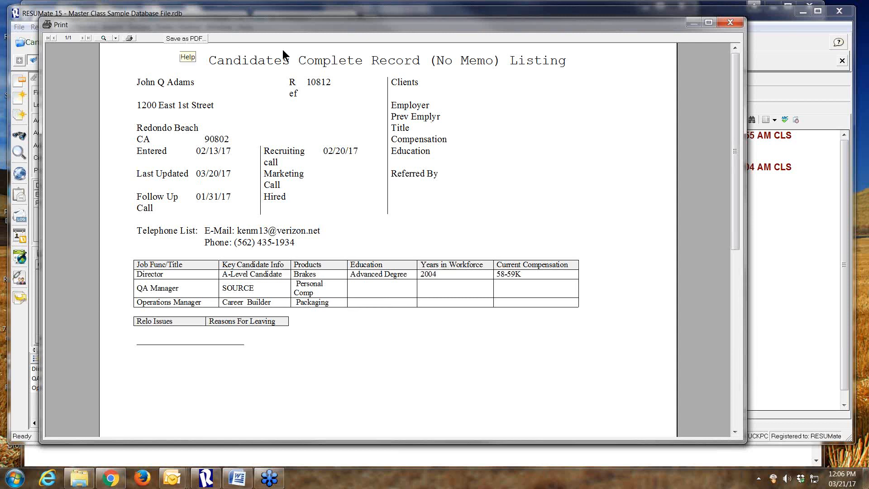
left_click(736, 23)
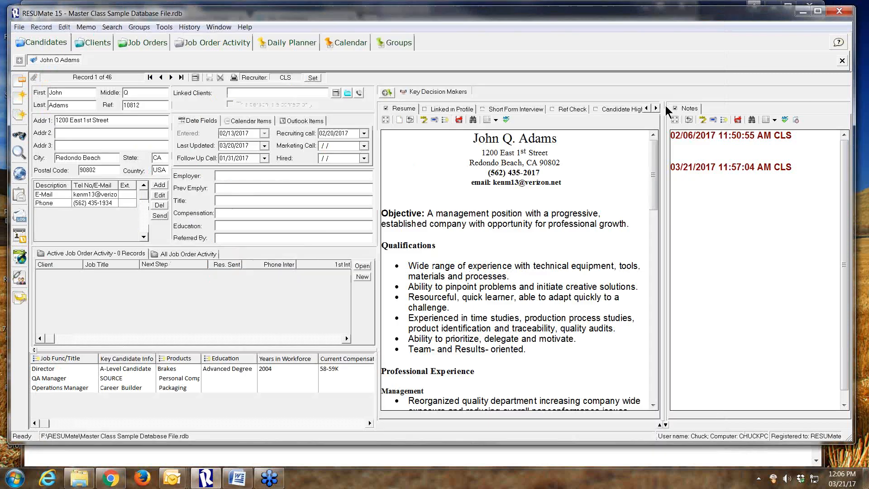
Browse the print formats in the RESUMate folder and its Reports subfolder for the current record, and cancel without choosing one.
left_click(233, 78)
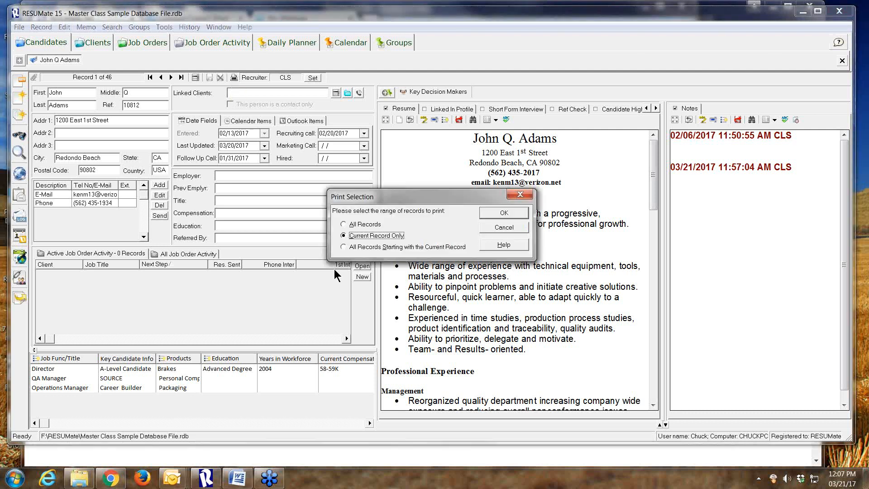
left_click(504, 214)
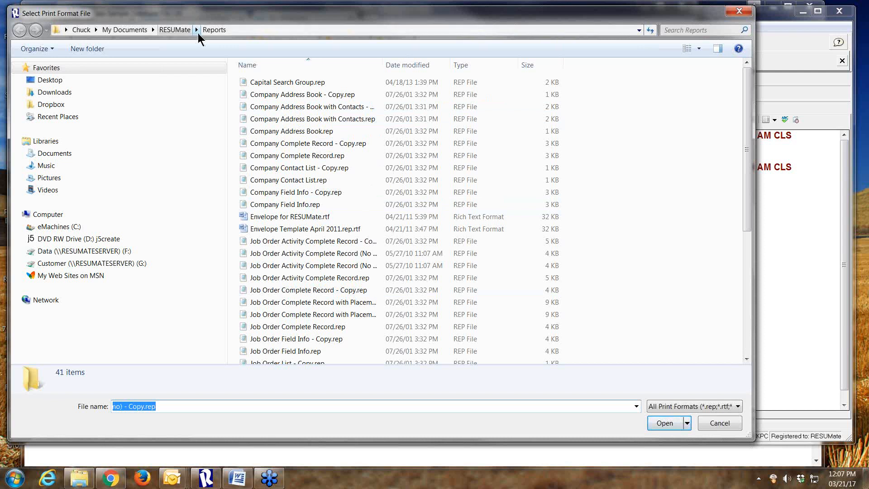
left_click(175, 30)
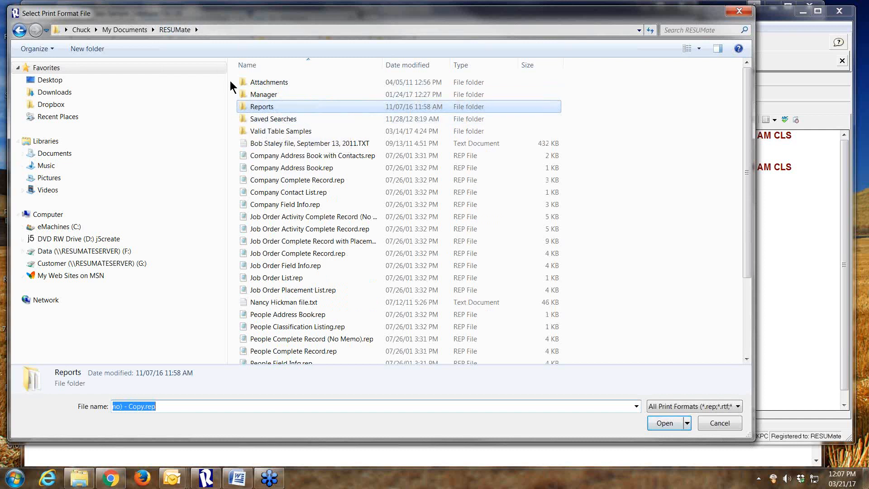
double_click(248, 107)
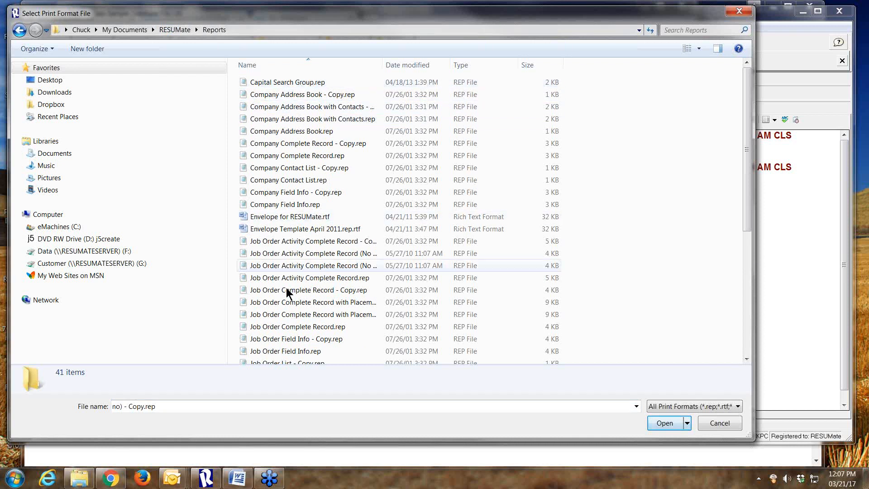
scroll(280, 294, "down", 4)
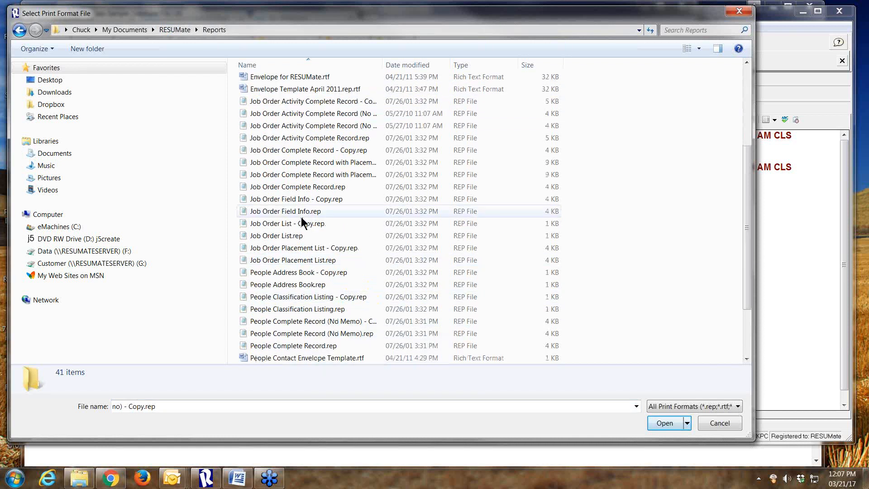
scroll(301, 233, "down", 2)
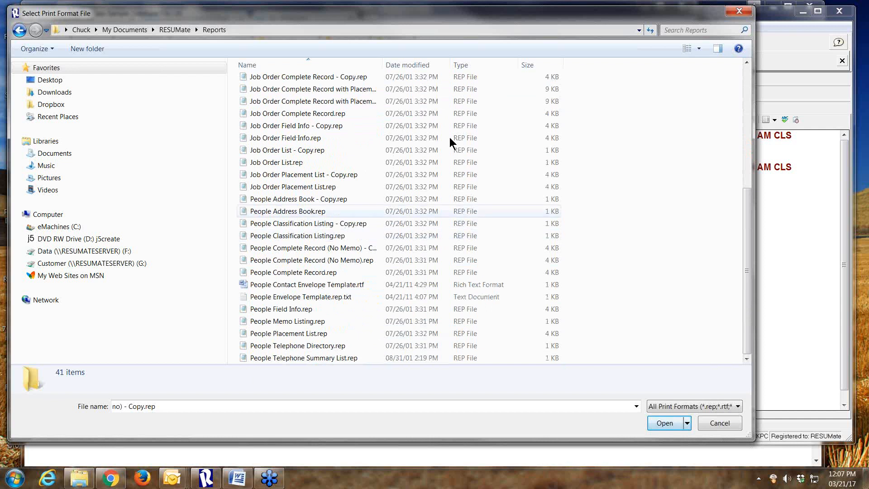
left_click(712, 428)
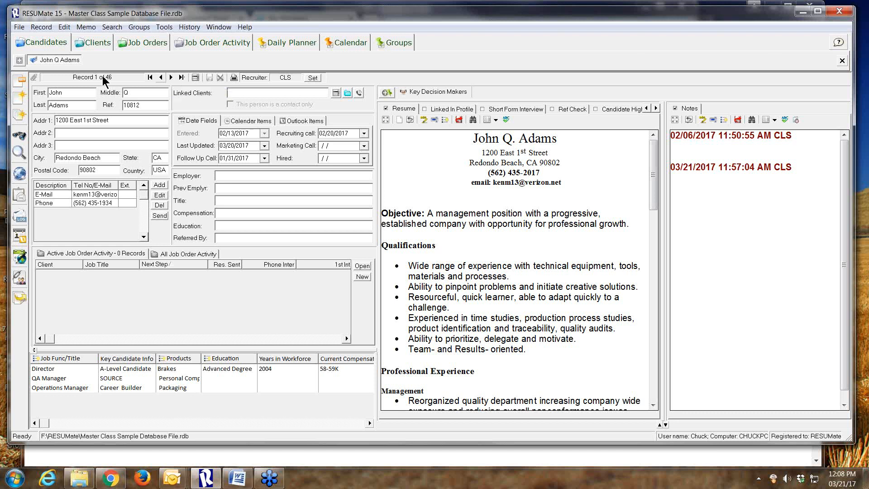
Step through the candidate records to the next one, the last one, and back to the first.
left_click(172, 78)
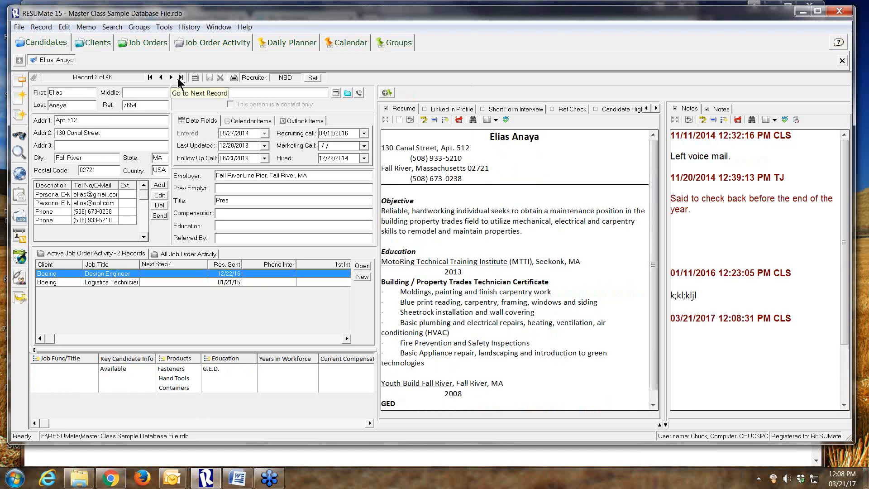
left_click(181, 78)
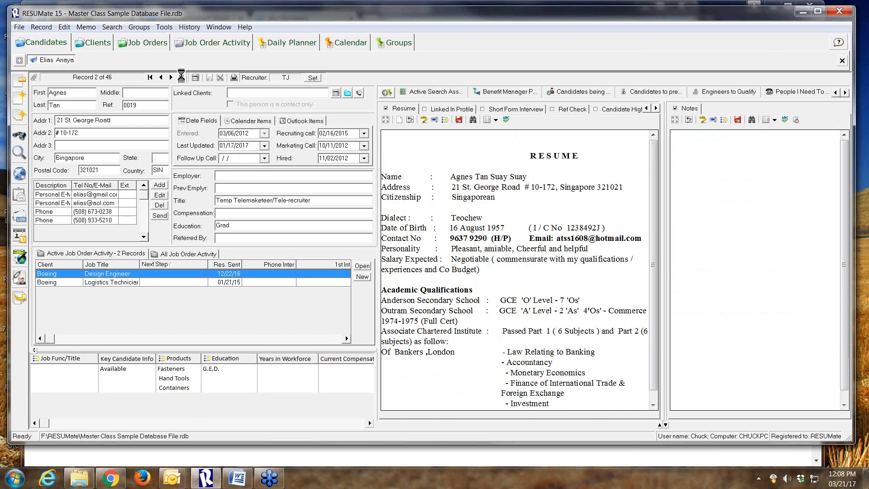
left_click(150, 78)
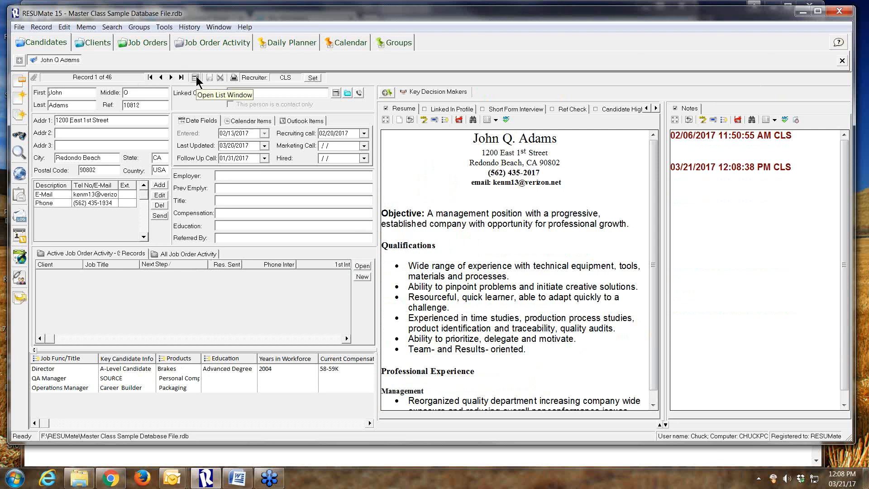
Open the candidates list window and examine its columns across the full width of the table.
left_click(195, 78)
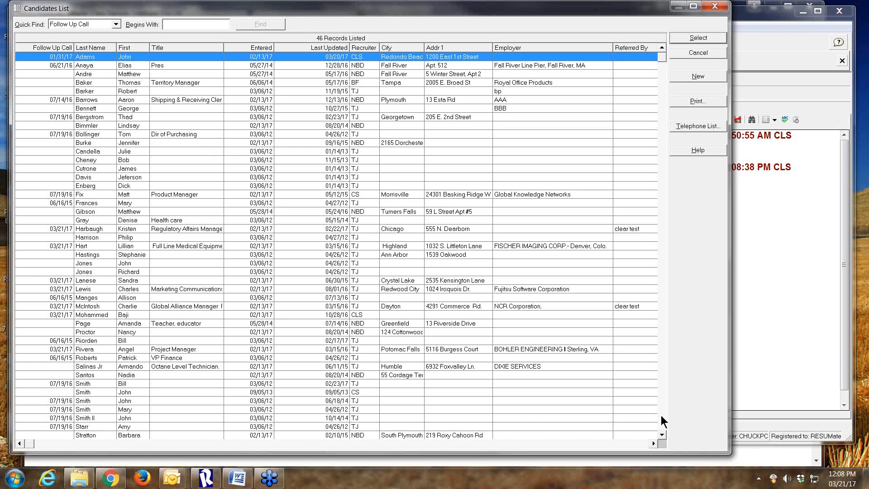
left_click(653, 444)
left_click(654, 443)
left_click(653, 444)
left_click(653, 444)
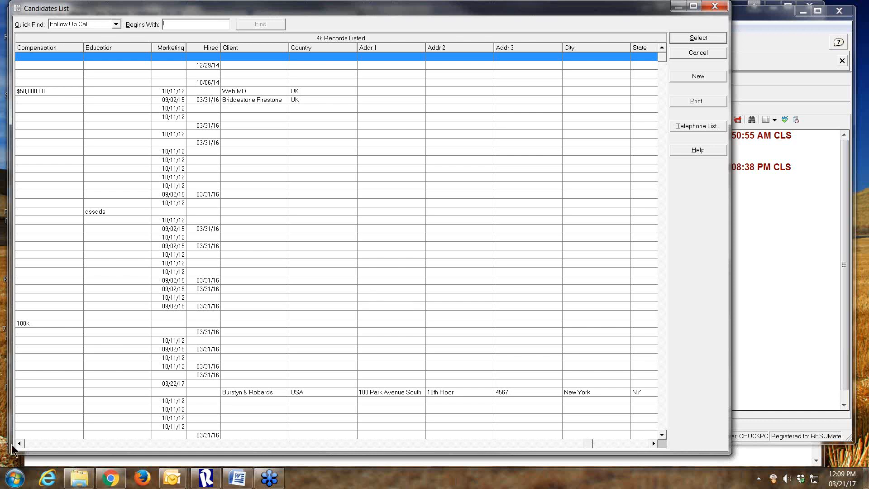
left_click(17, 443)
left_click(17, 444)
left_click(17, 443)
left_click(16, 443)
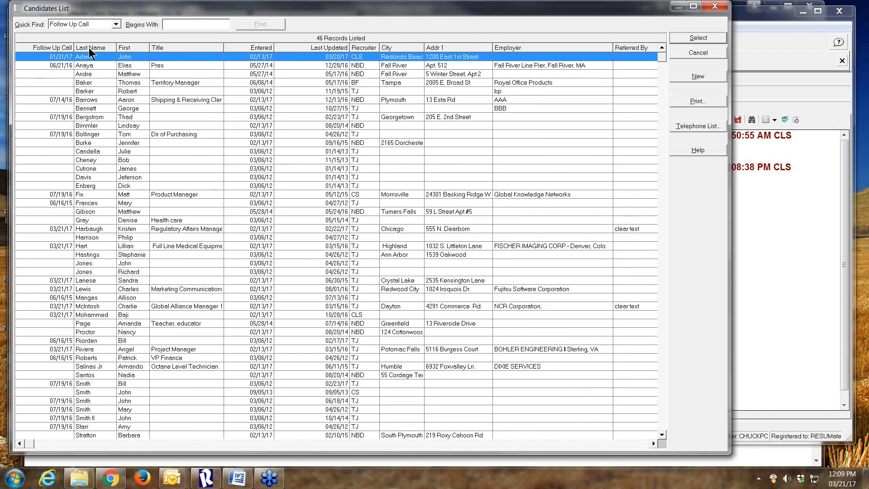
Reorder the list columns so Follow Up Call comes after Last Updated and Last Name comes after First.
left_click_drag(46, 48, 296, 56)
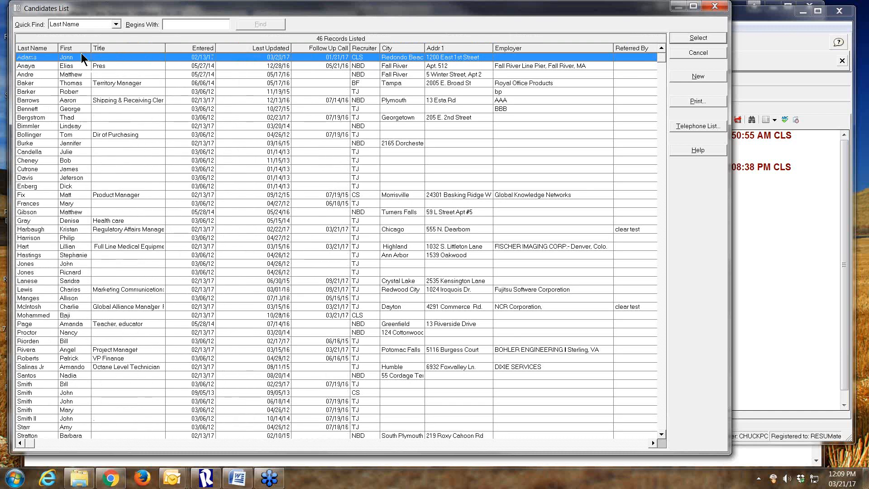
left_click_drag(38, 47, 86, 56)
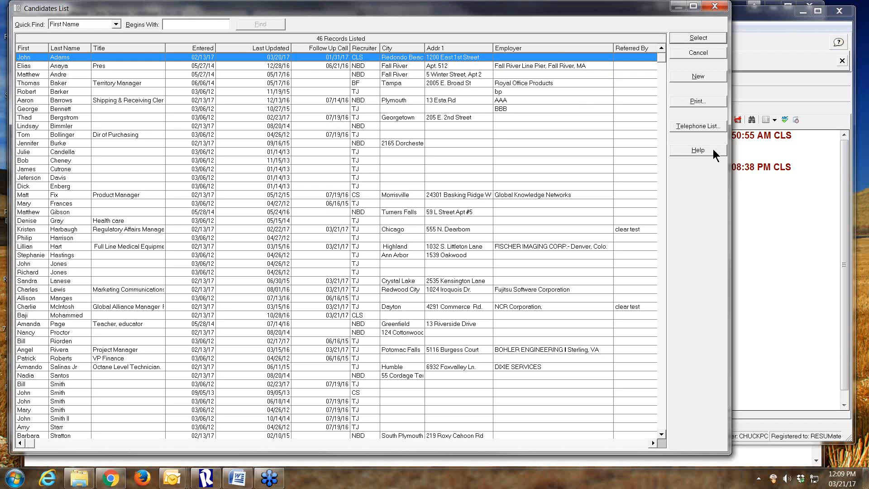
Preview the candidates list for printing in landscape with the title March 21, and close the preview.
left_click(692, 102)
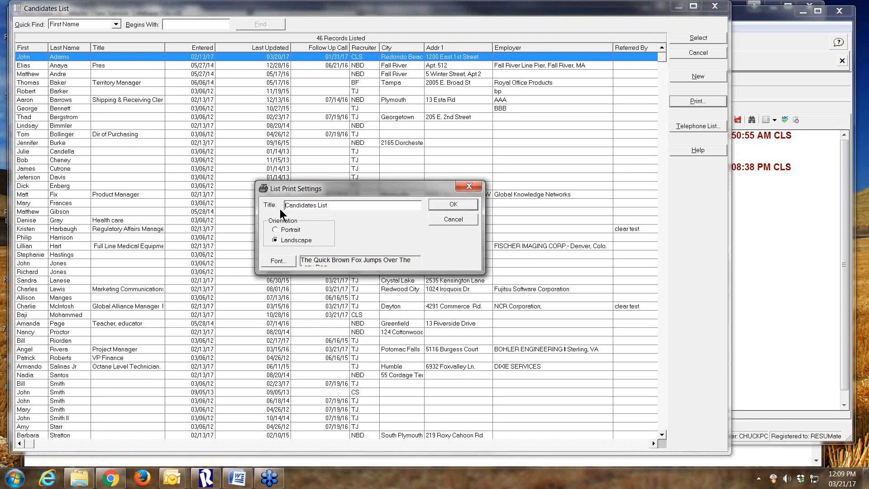
left_click_drag(339, 205, 233, 211)
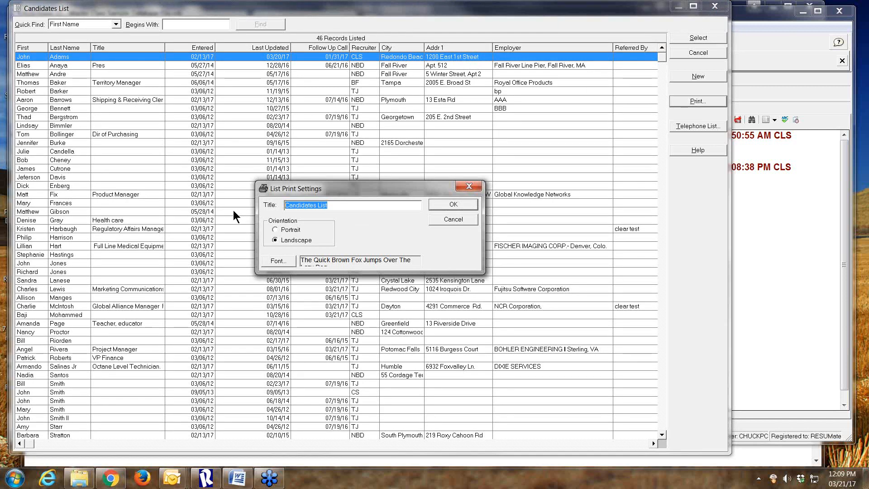
type("March21")
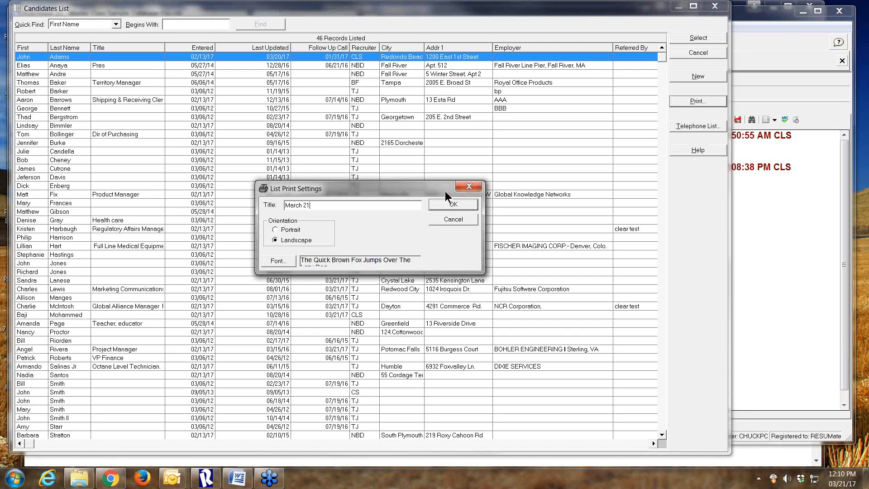
left_click(453, 204)
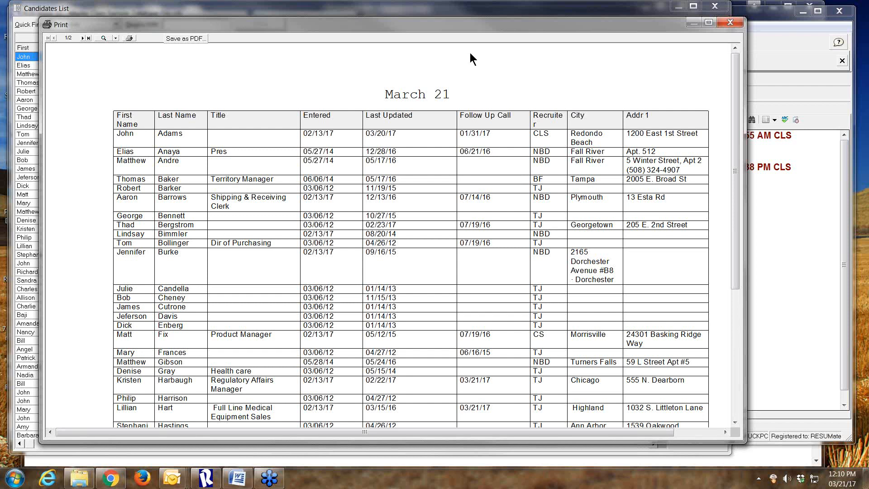
left_click(733, 25)
Set the candidates list print orientation to Portrait, preview the printout, and close the preview.
left_click(685, 98)
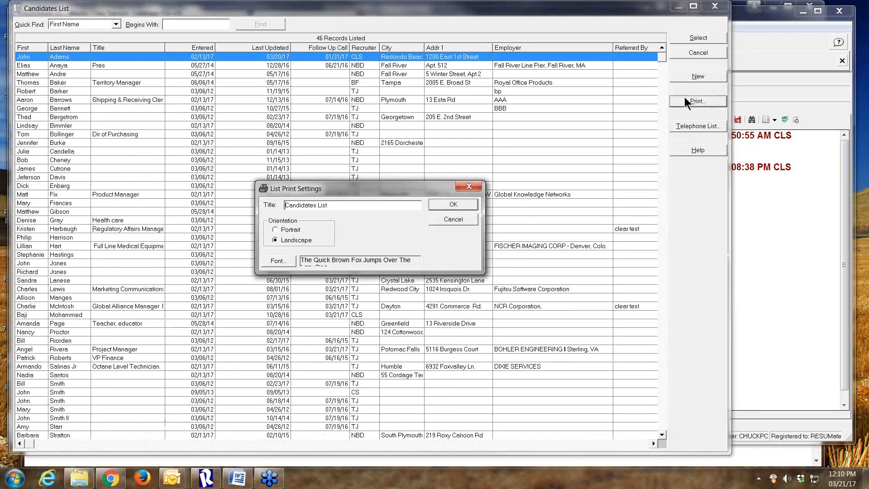
left_click(277, 230)
left_click(446, 205)
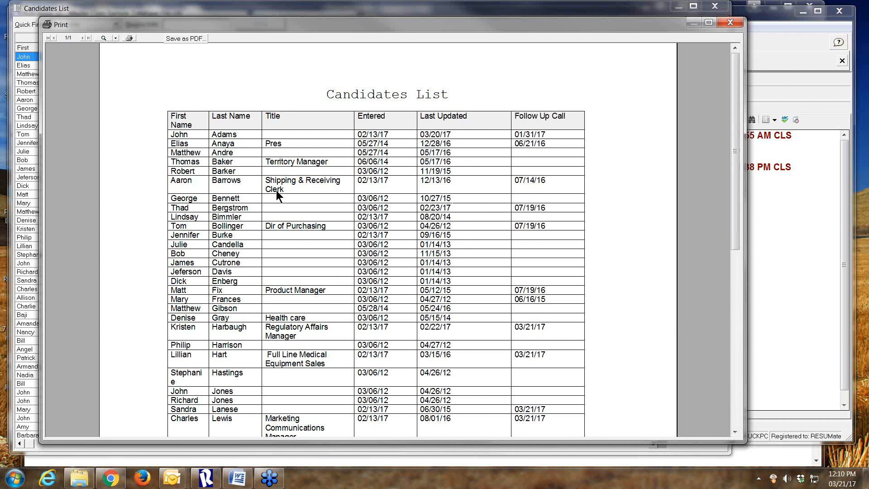
left_click(730, 22)
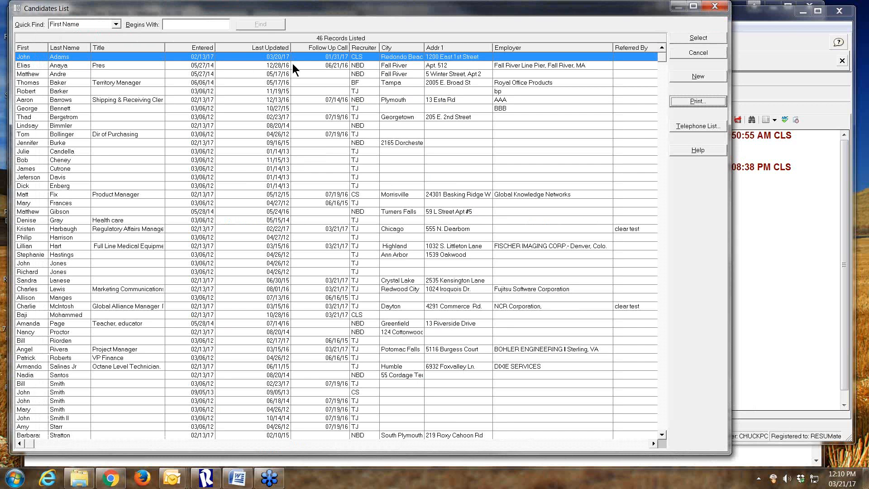
Widen the Title column to fit its longest entries, preview the portrait printout again, and close the preview and the list.
left_click_drag(163, 45, 234, 46)
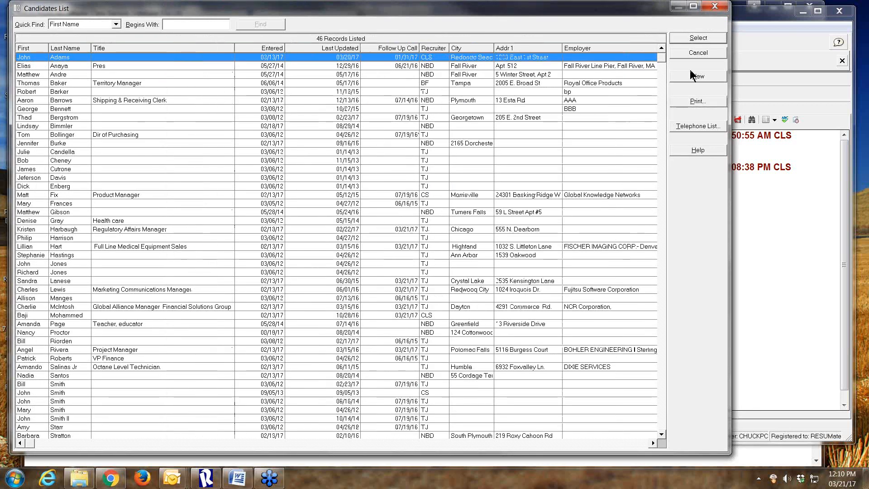
left_click(686, 102)
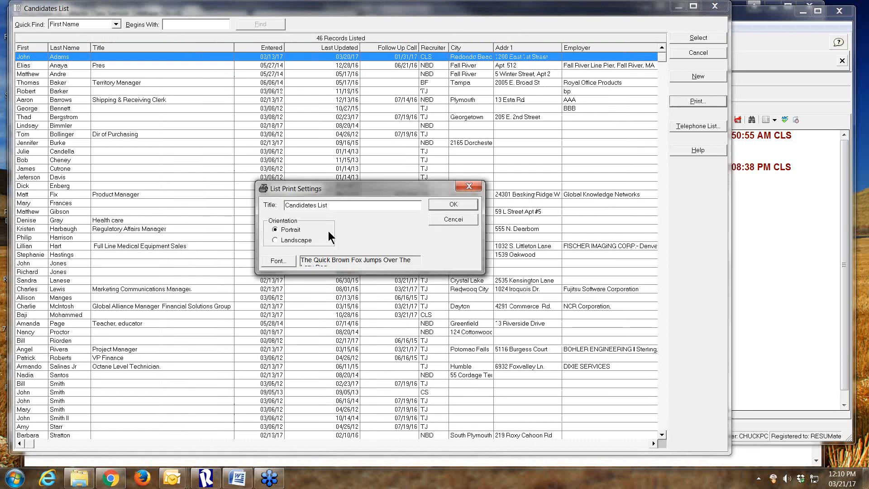
left_click(468, 207)
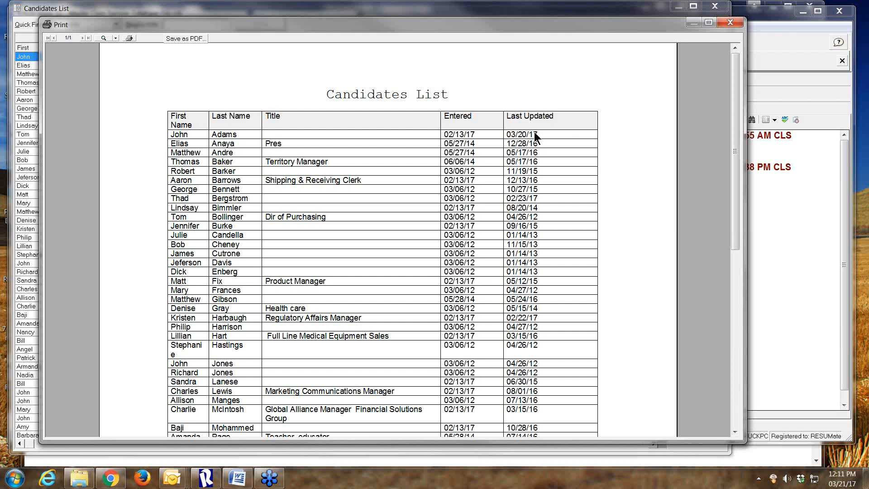
left_click(729, 22)
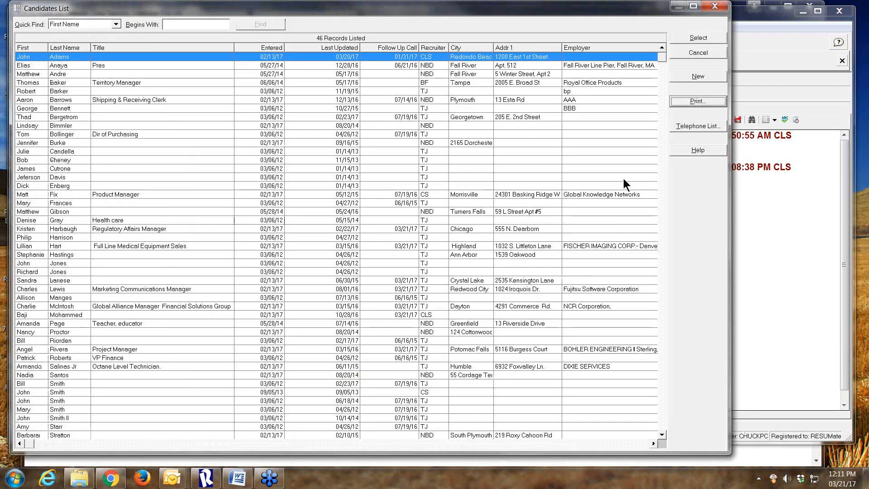
left_click(697, 53)
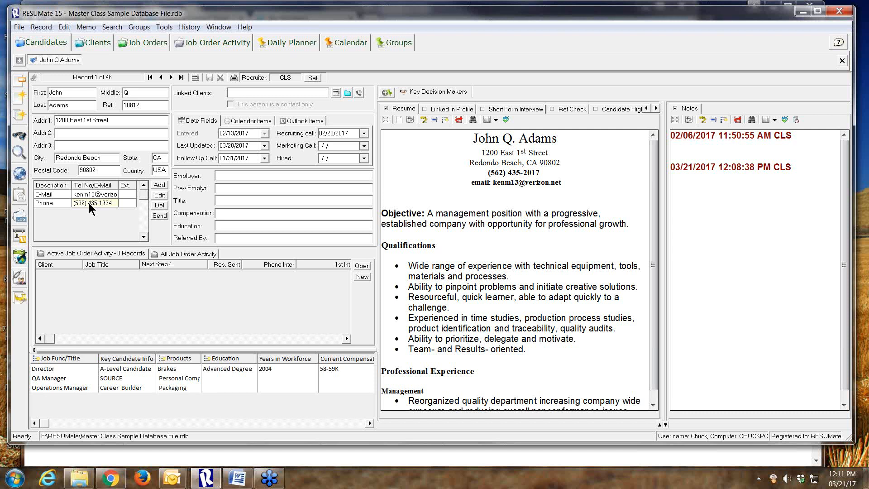
Reopen the candidates list and view the telephone lists of the first candidate and another candidate, closing everything when done.
left_click(195, 79)
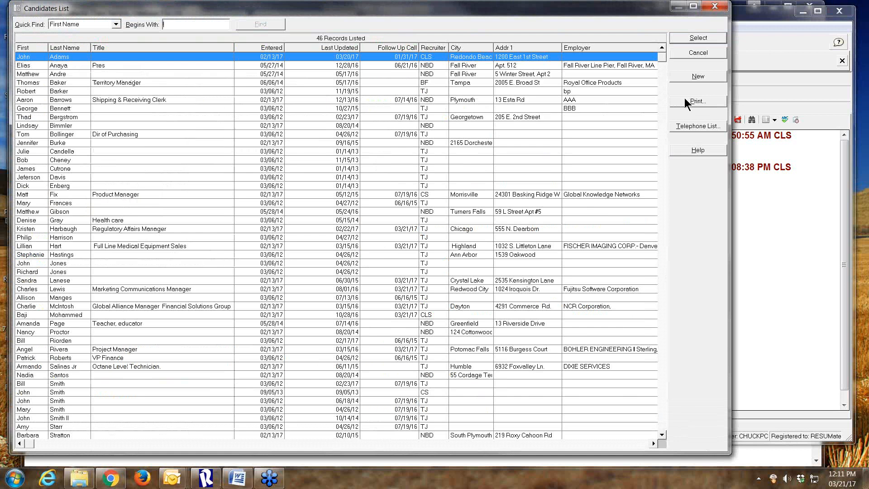
left_click(688, 126)
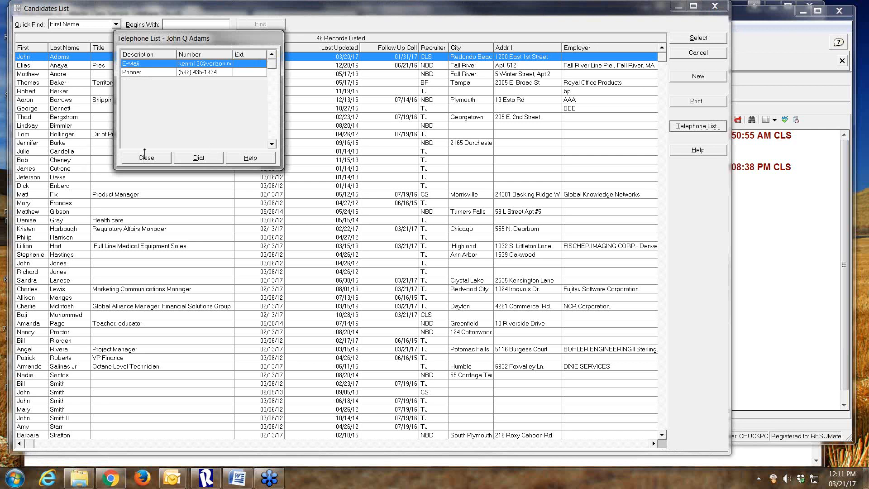
key("Escape")
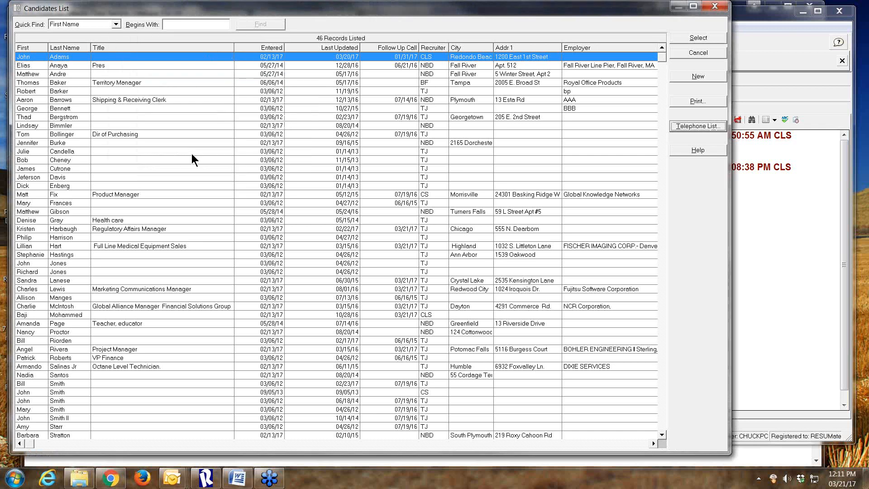
left_click(191, 153)
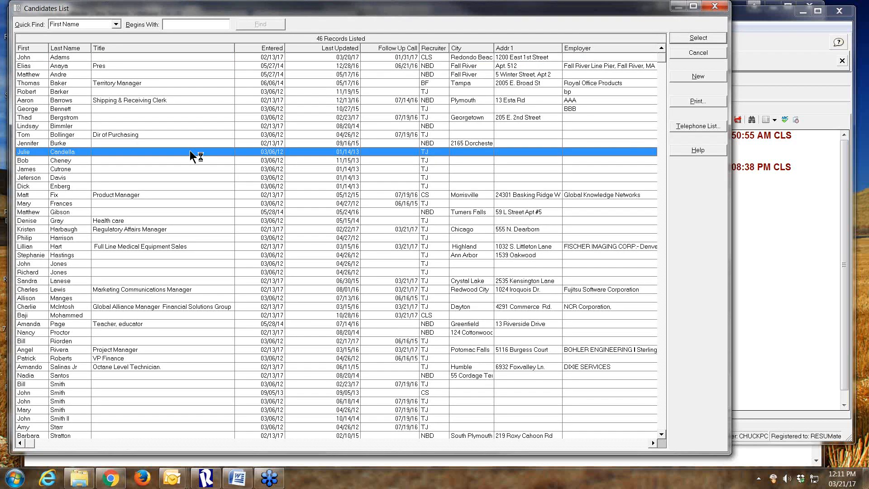
left_click(678, 124)
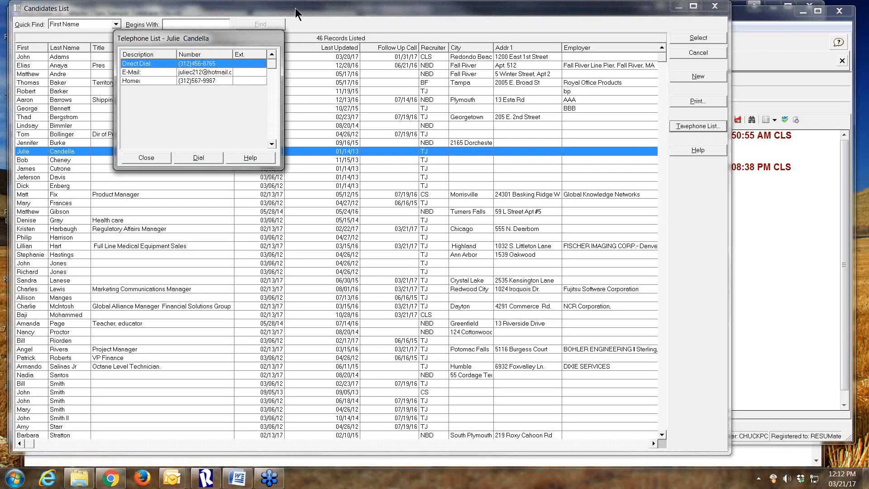
key("Escape")
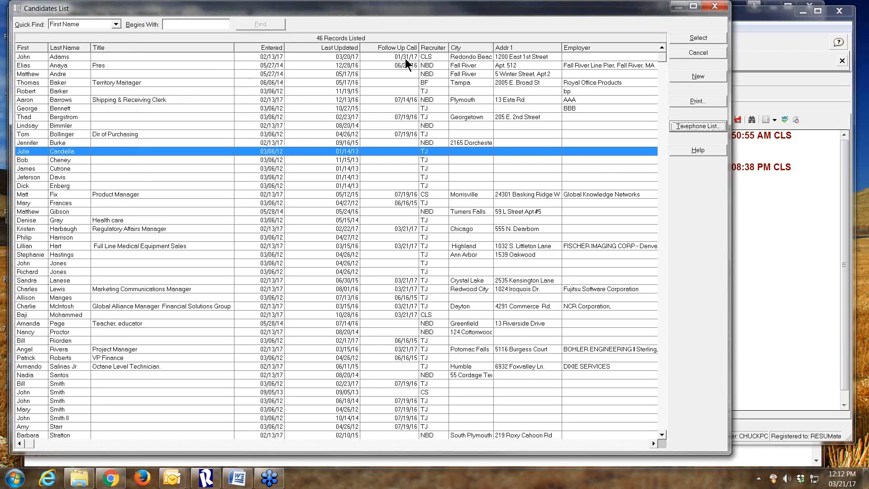
left_click(678, 51)
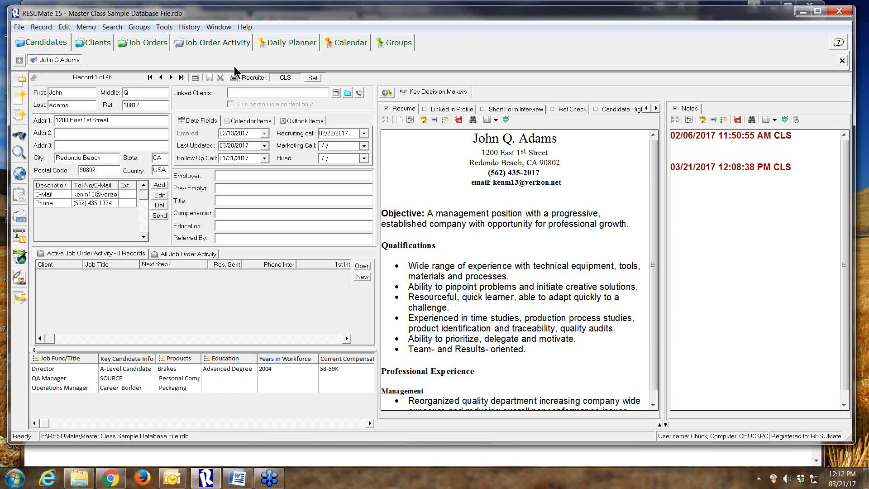
left_click(203, 77)
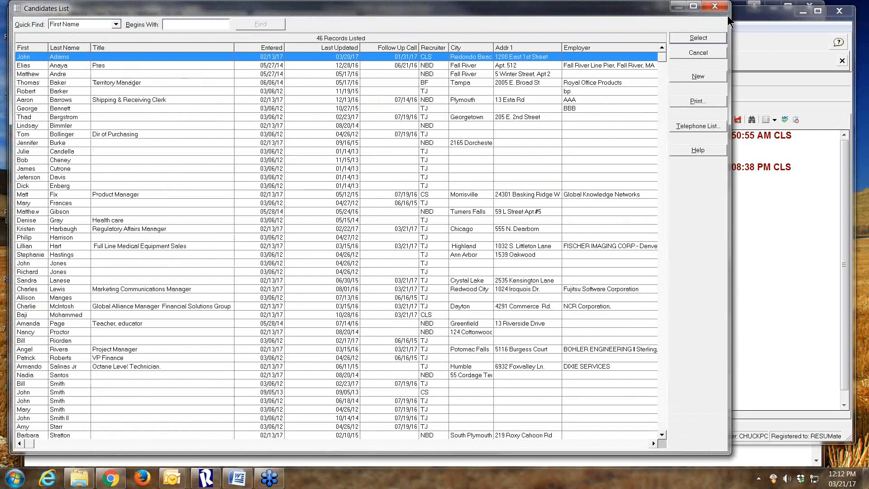
left_click(716, 7)
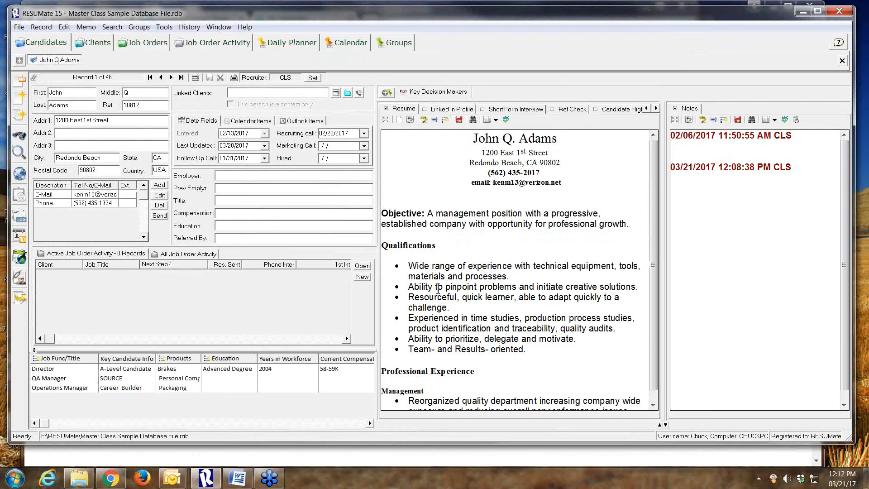
Open the Export Wizard for all candidates to read its scope and output formats, and close it without exporting.
left_click(18, 296)
left_click(20, 298)
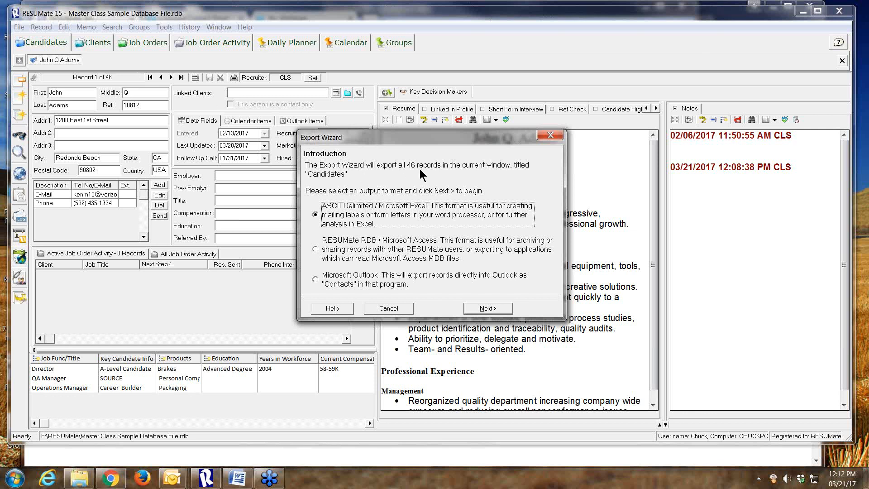
left_click(552, 134)
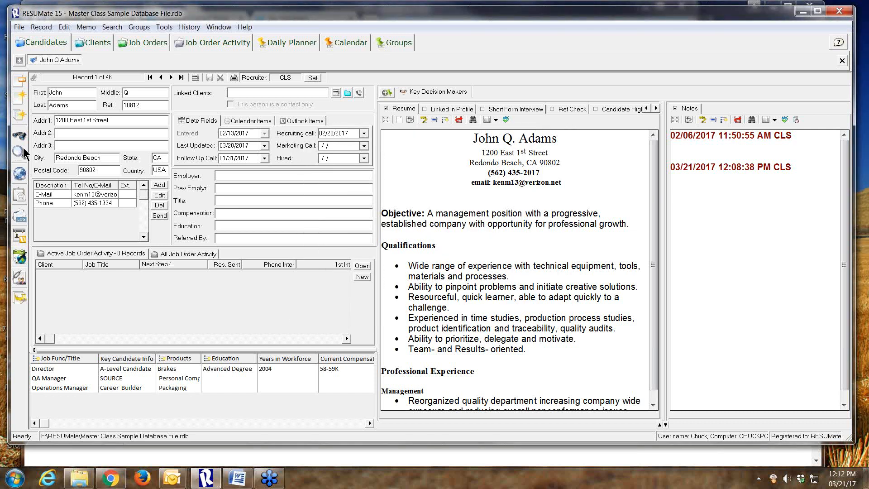
Search the candidates in a new window for the memo keyword engineer, and dismiss the completion message.
left_click(23, 148)
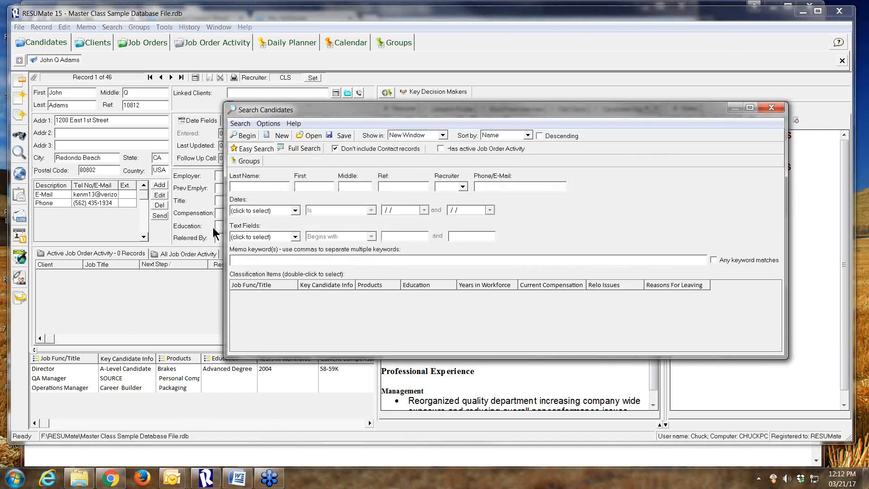
type("engineer")
left_click(243, 127)
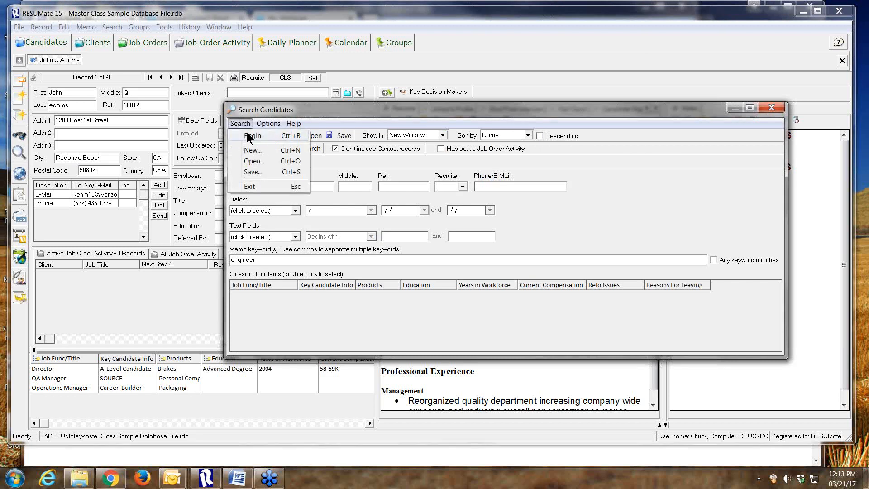
left_click(249, 136)
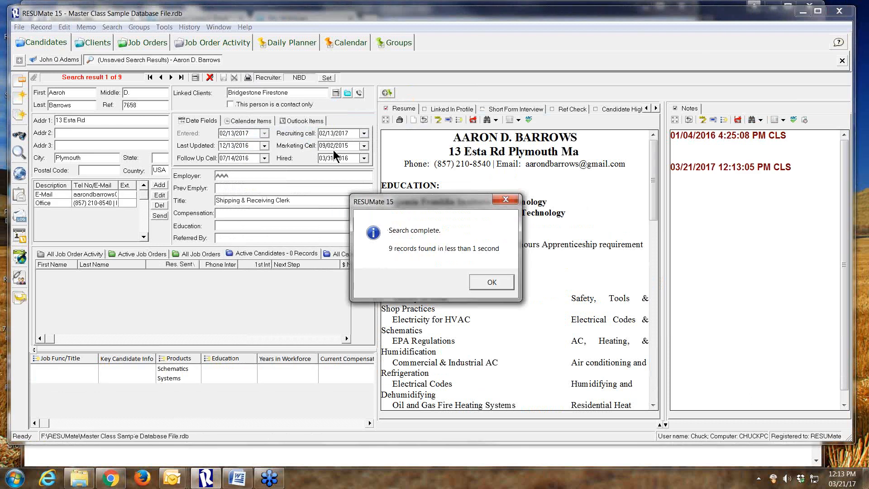
left_click(493, 281)
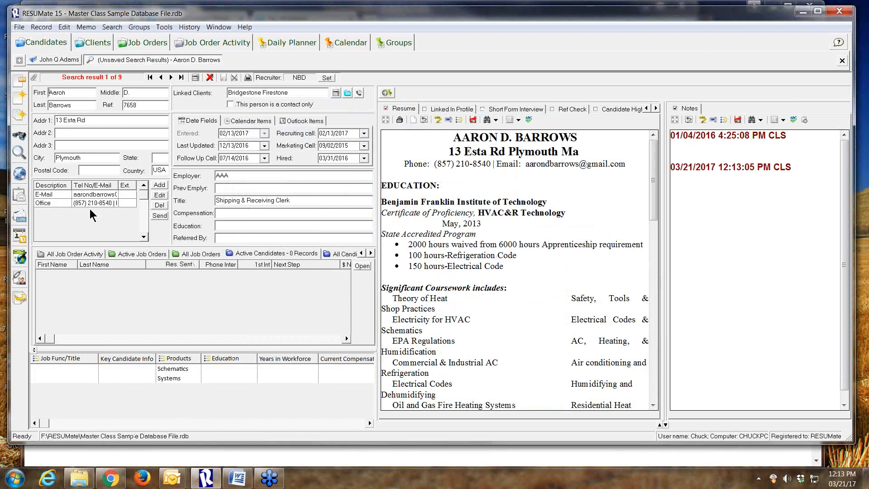
Start an export of the search results in ASCII Delimited / Microsoft Excel format, direct to Microsoft Excel, and proceed to field selection.
left_click(59, 57)
left_click(117, 64)
left_click(18, 297)
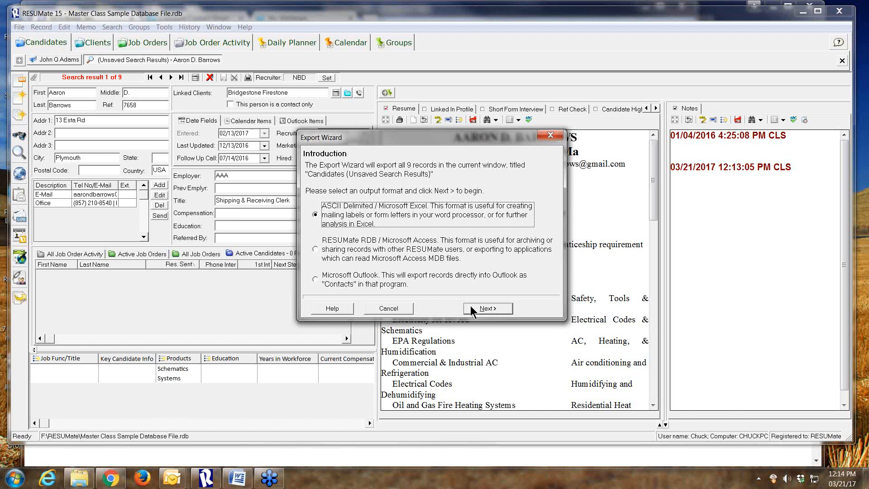
left_click(487, 309)
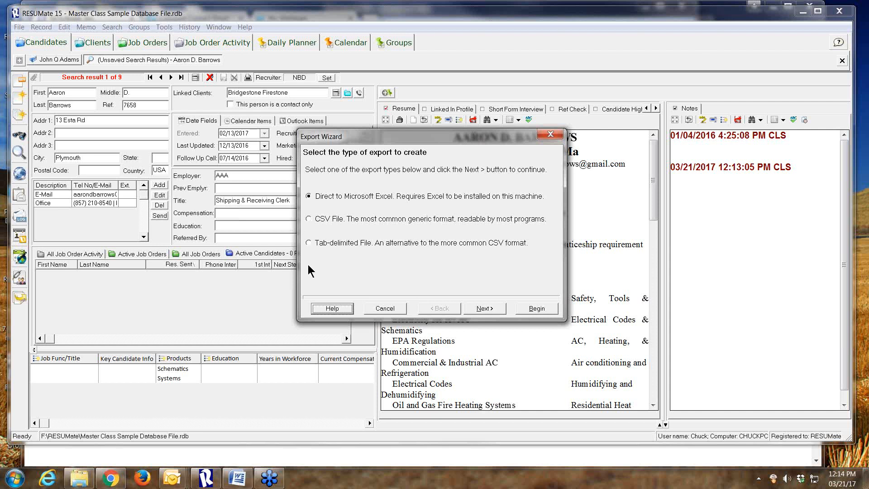
left_click(484, 308)
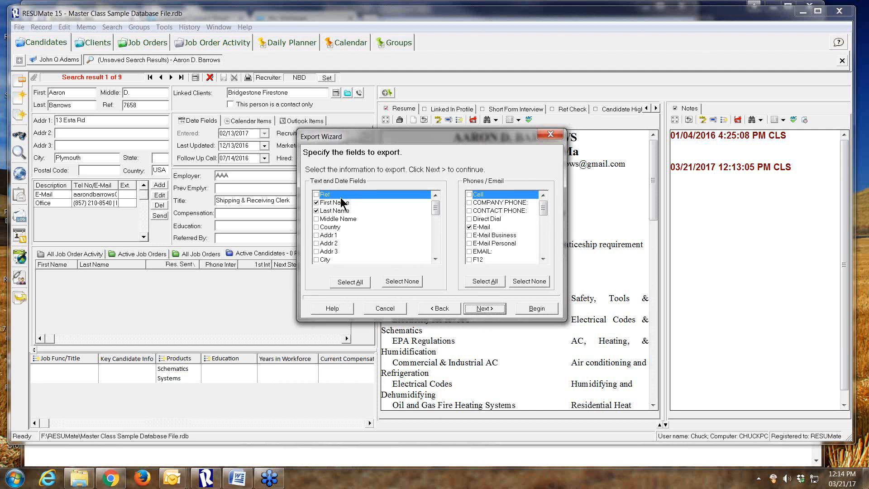
Include the Employer and Title fields in the export, and return to the start of the text and date fields.
left_click(436, 259)
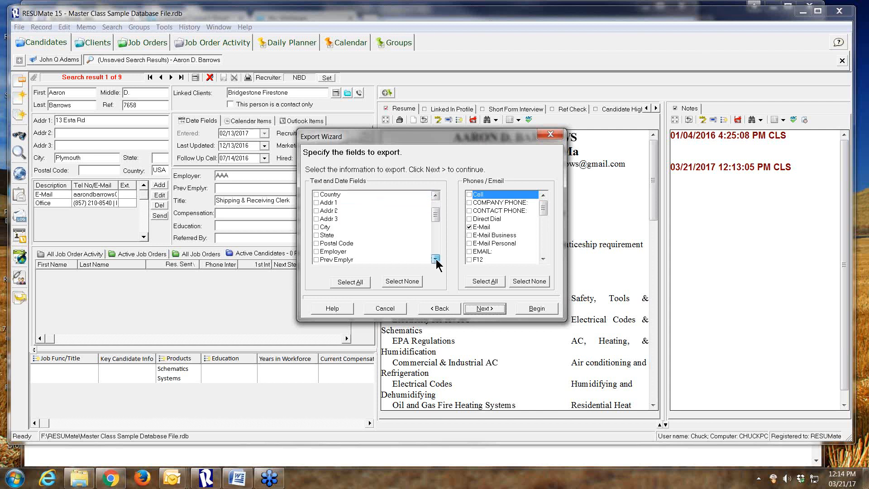
left_click(436, 195)
scroll(423, 195, "up", 1)
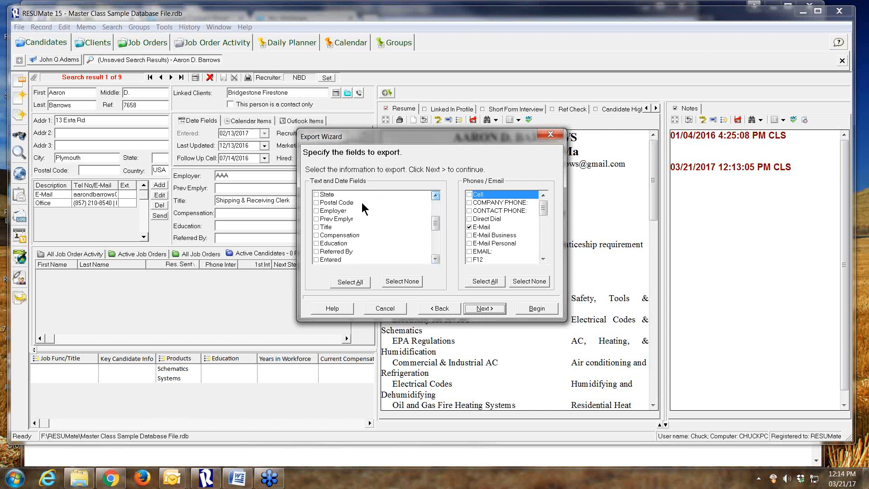
left_click(321, 212)
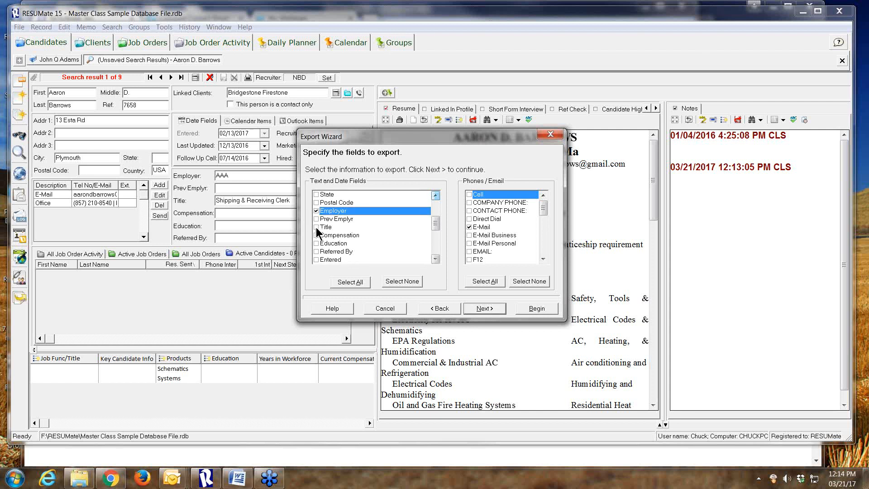
left_click(315, 227)
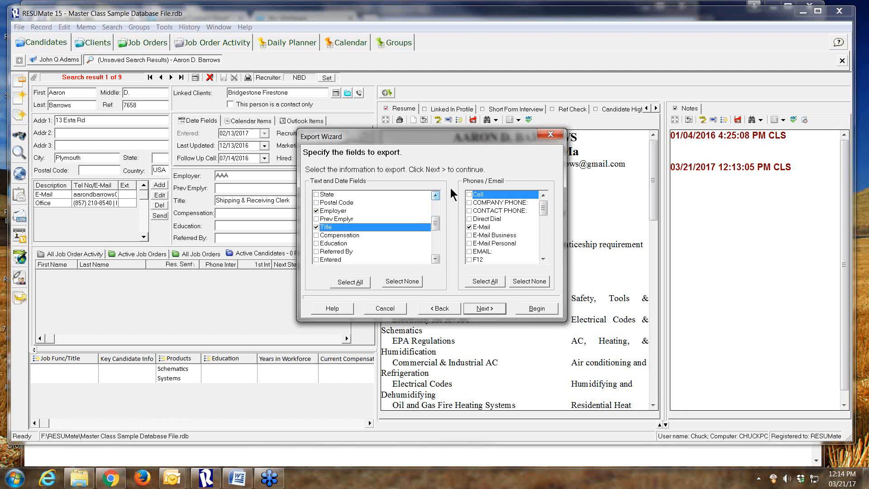
left_click(436, 195)
left_click(436, 195)
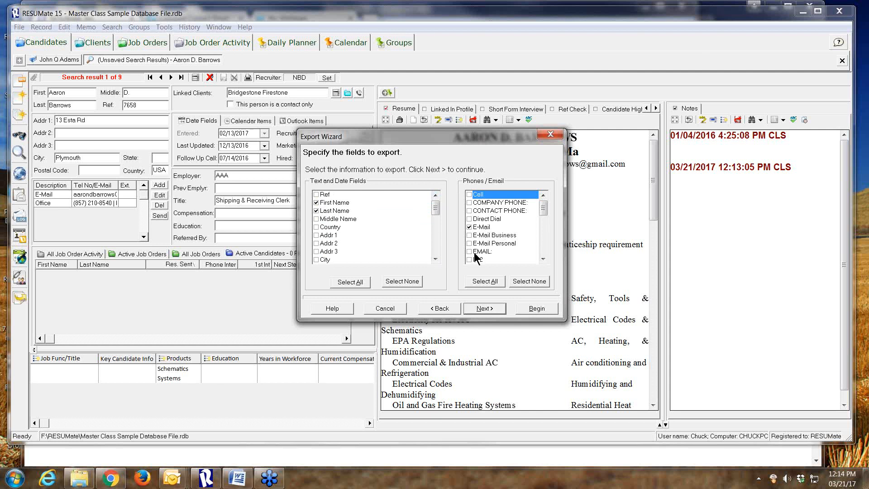
Include the Home phone in the candidate export and proceed to the Valid Table columns.
left_click(544, 259)
scroll(543, 259, "down", 3)
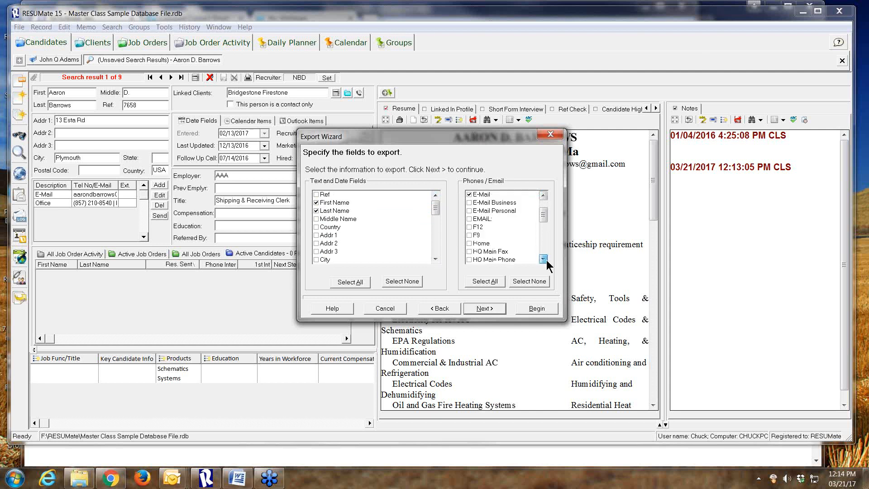
left_click(477, 219)
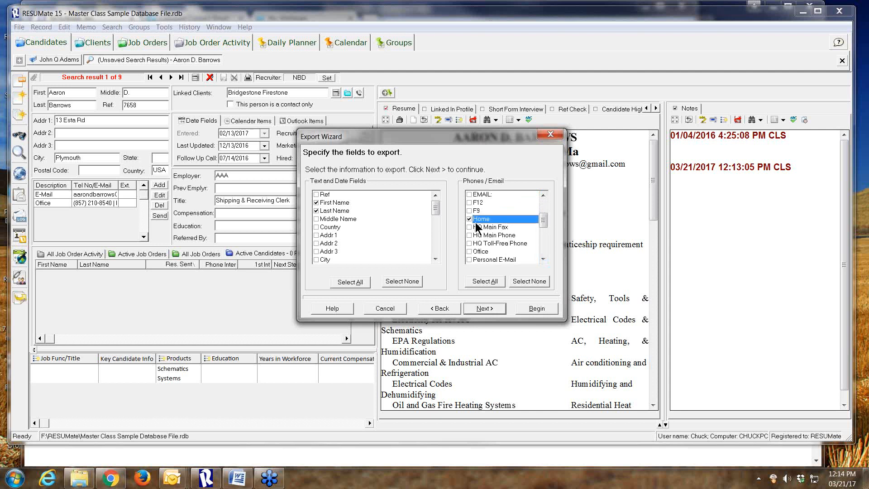
left_click(489, 307)
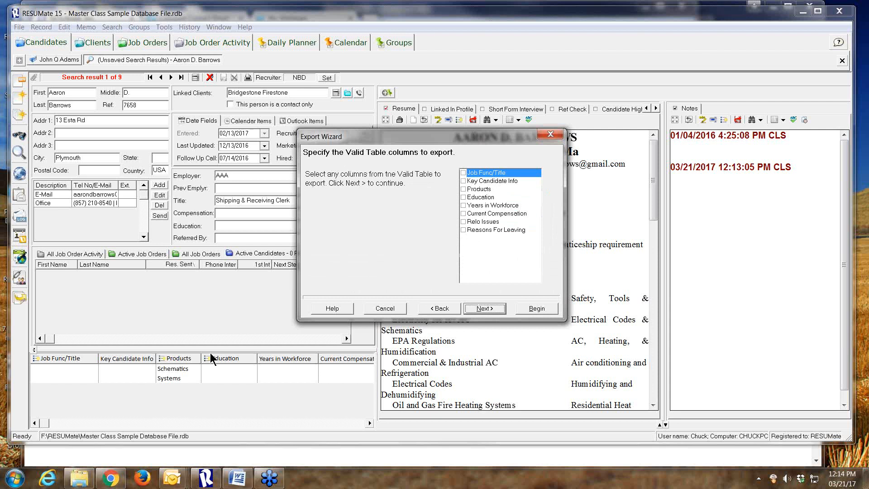
Include the Key Candidate Info column from the Valid Table and continue to the header line option.
left_click(463, 180)
left_click(478, 189)
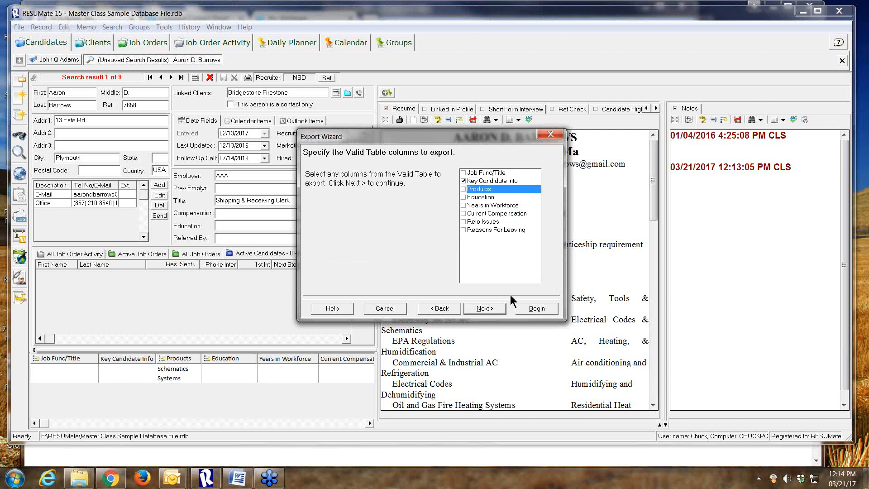
left_click(479, 306)
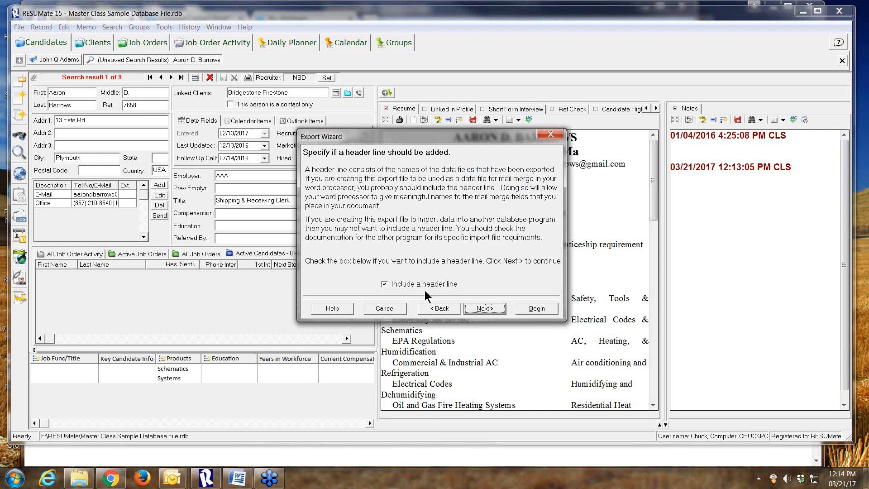
Keep the header line with customized labels, run the export, and let the exported records open in Excel.
left_click(478, 309)
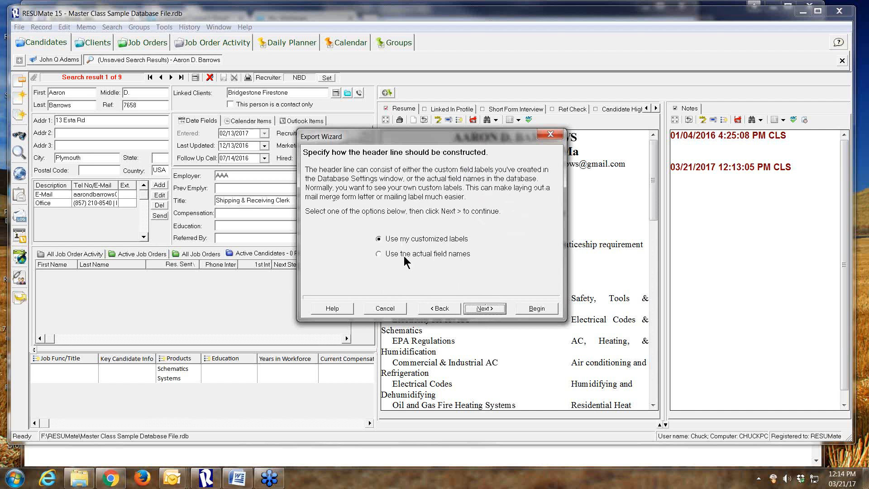
left_click(485, 310)
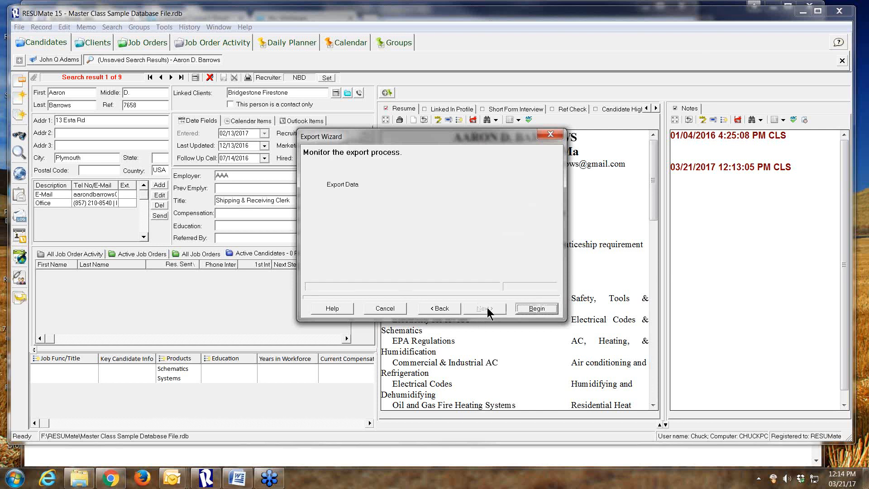
left_click(531, 308)
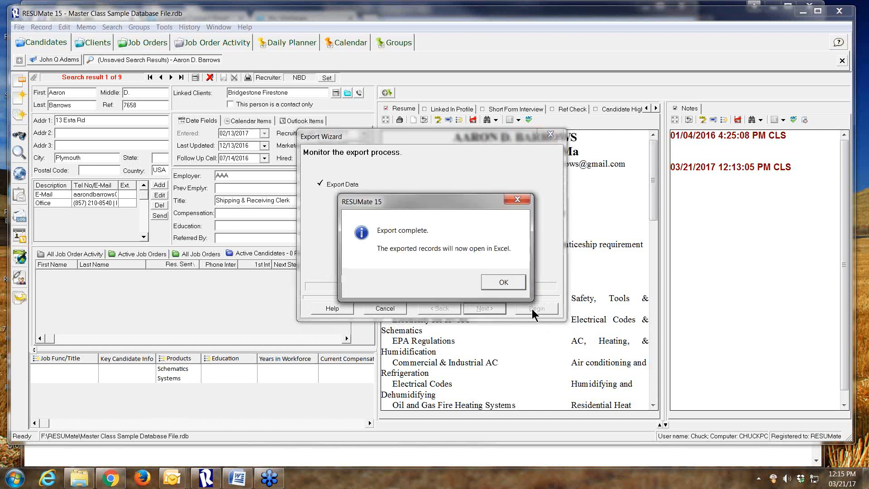
left_click(504, 283)
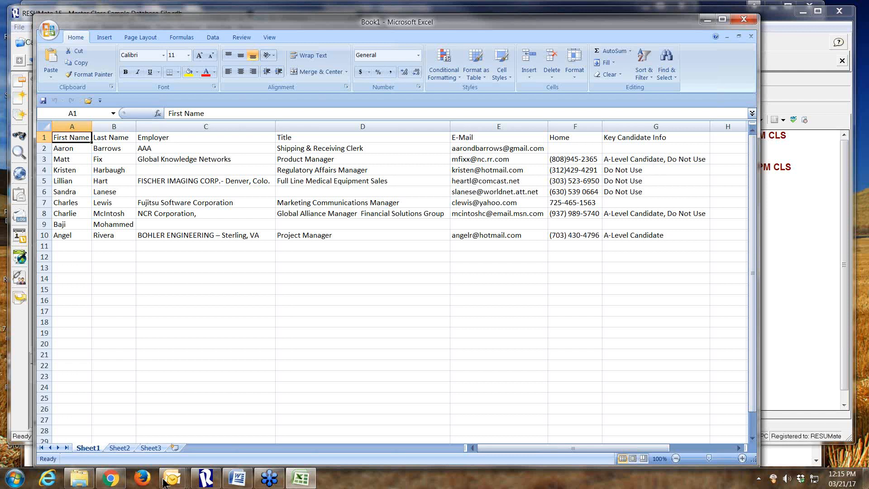
Switch back to RESUMate, close the finished Export Wizard, and close the candidate search results without saving the search criteria.
mouse_move(206, 478)
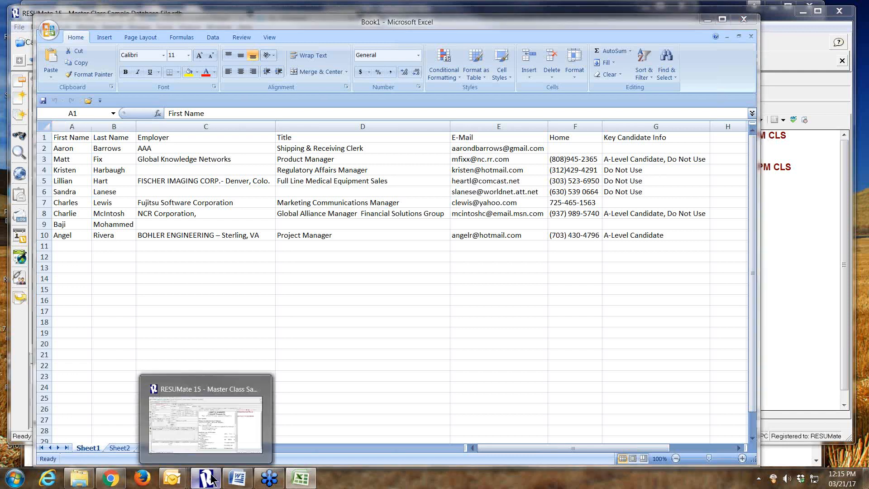
left_click(208, 435)
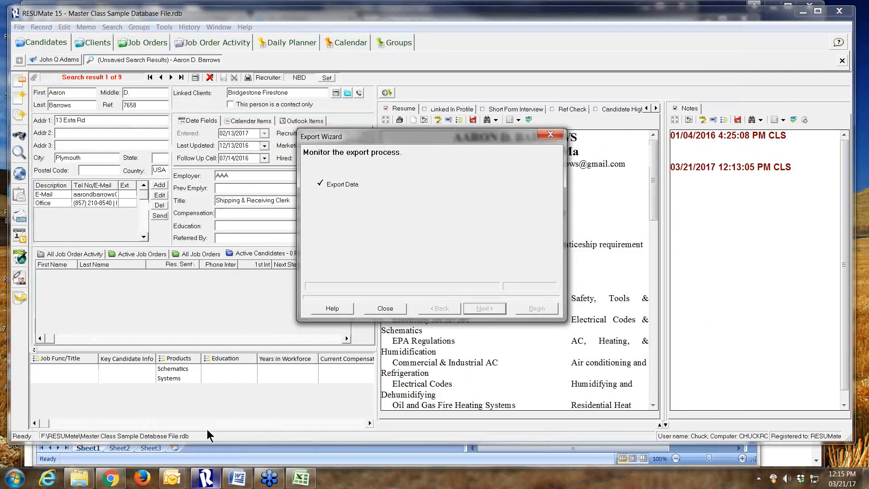
left_click(382, 308)
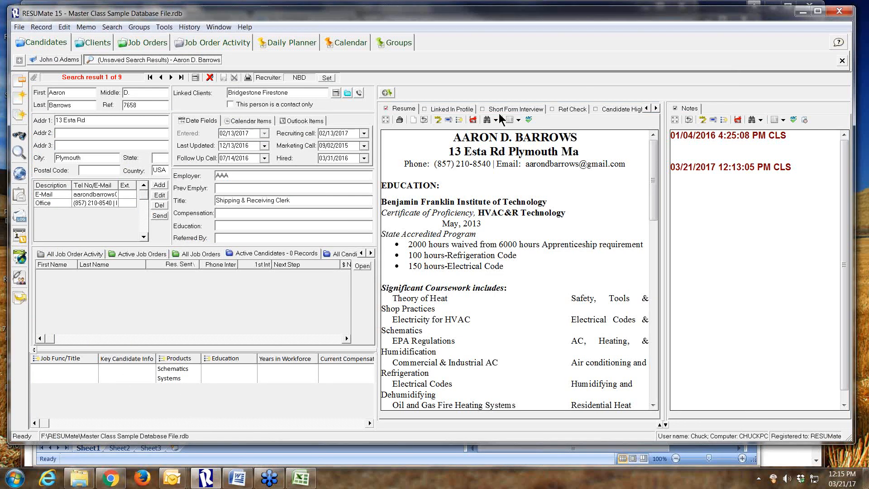
left_click(841, 60)
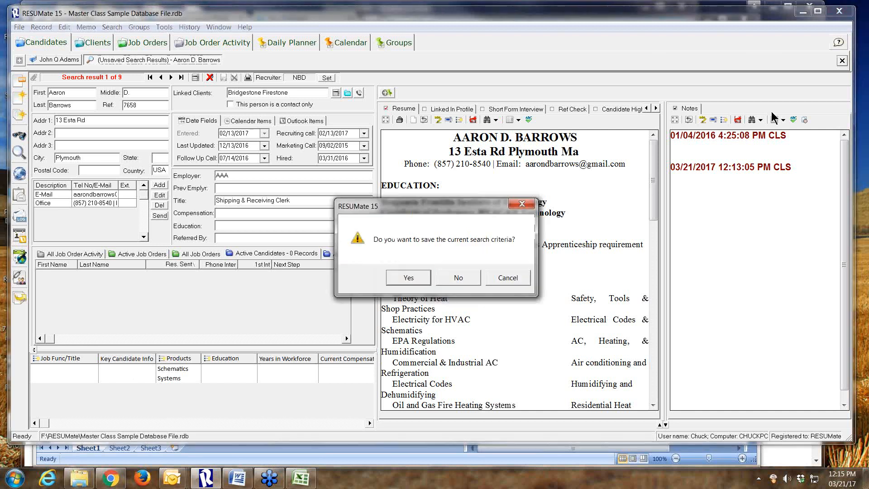
left_click(458, 278)
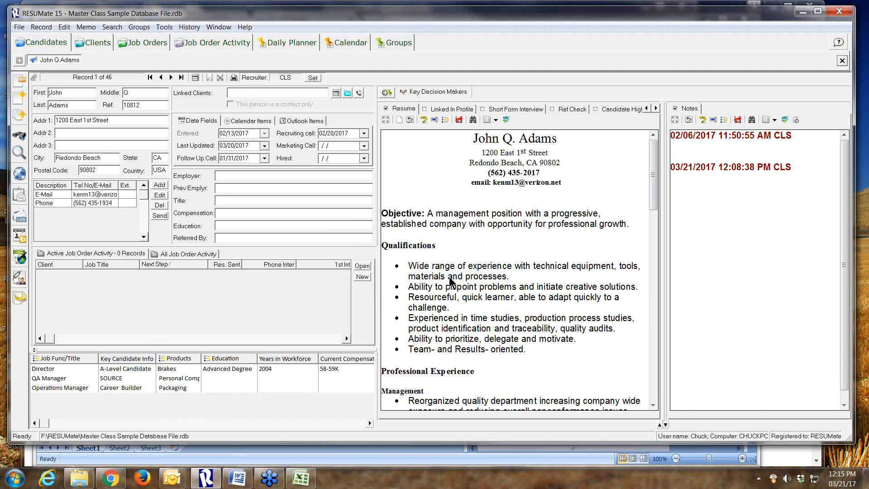
Open the job orders and compare the active and all job order activity for the Design Engineer order.
left_click(136, 38)
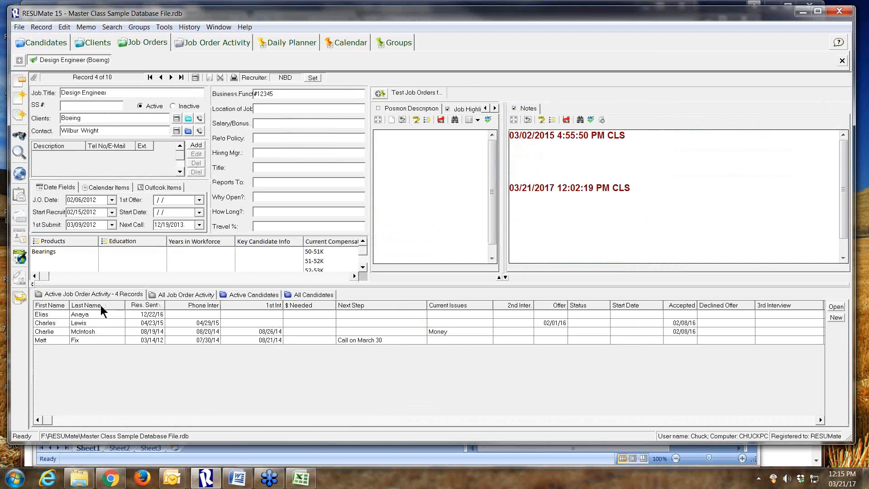
left_click(57, 294)
left_click(181, 296)
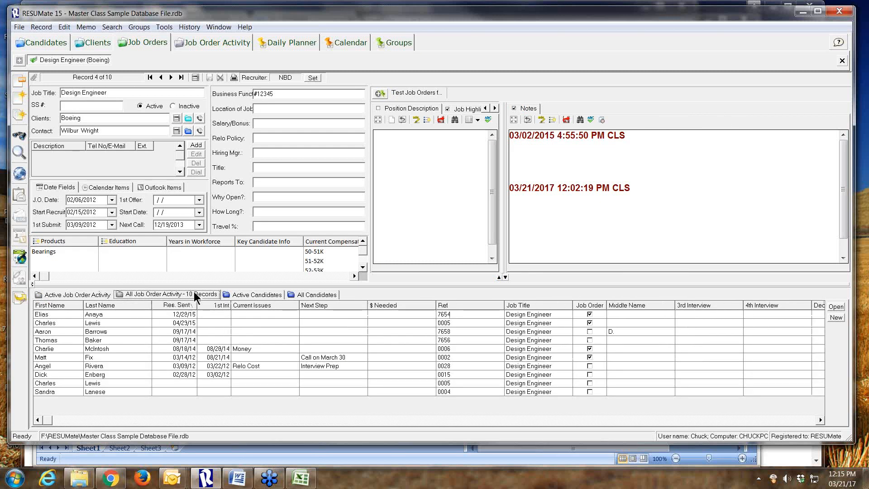
left_click(92, 295)
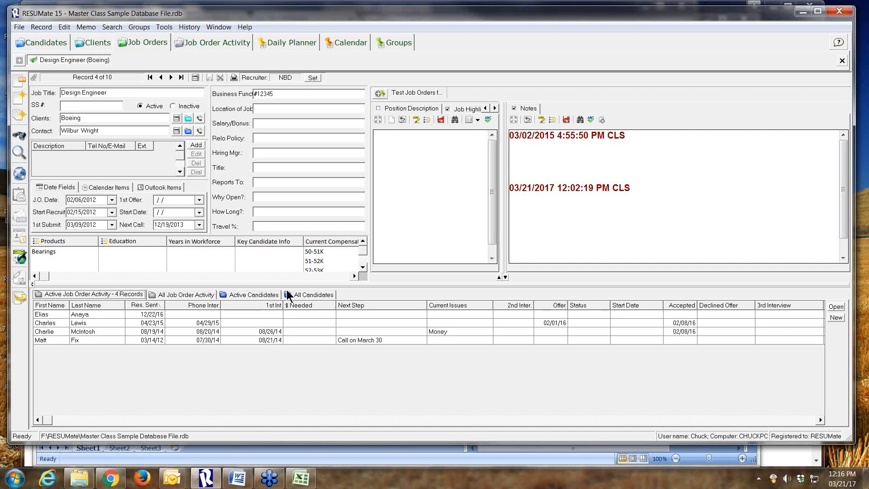
Search in a new window for job orders that have active Job Order Activity, and dismiss the completion message.
left_click(18, 153)
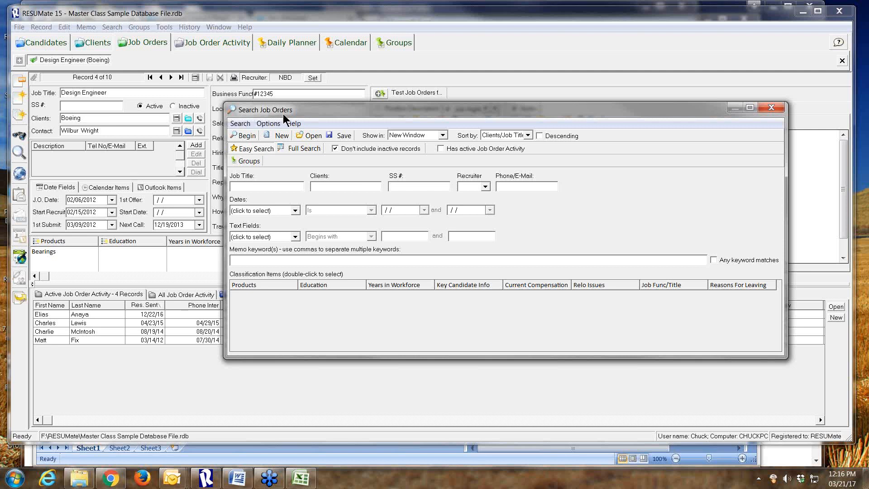
left_click(441, 148)
key("Tab")
left_click(243, 133)
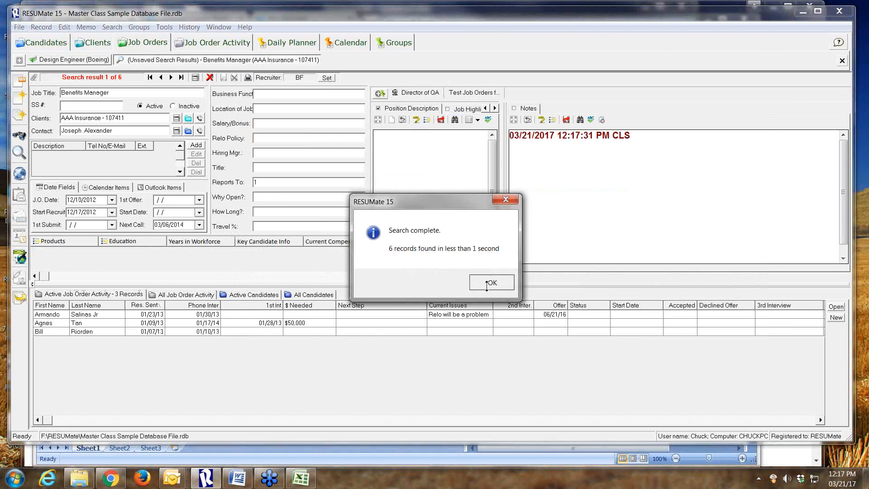
left_click(486, 284)
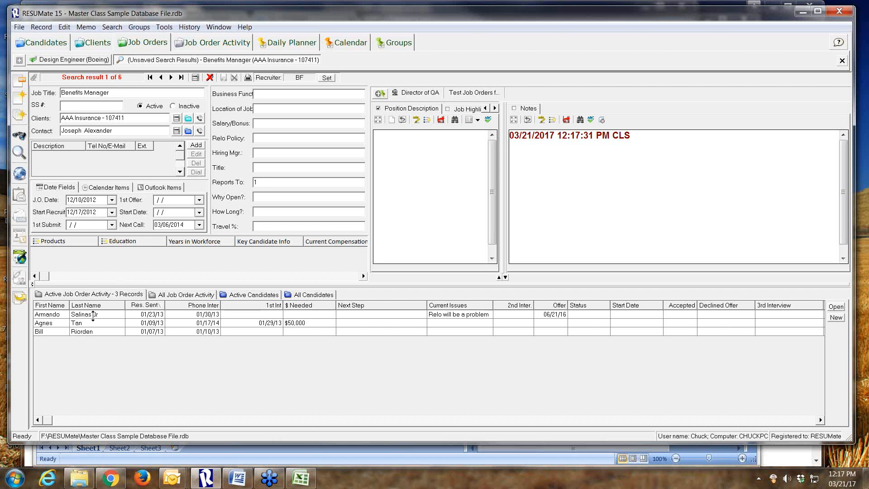
Step through the found job orders to the fourth result, checking the active job order activity of each.
left_click(170, 77)
left_click(95, 294)
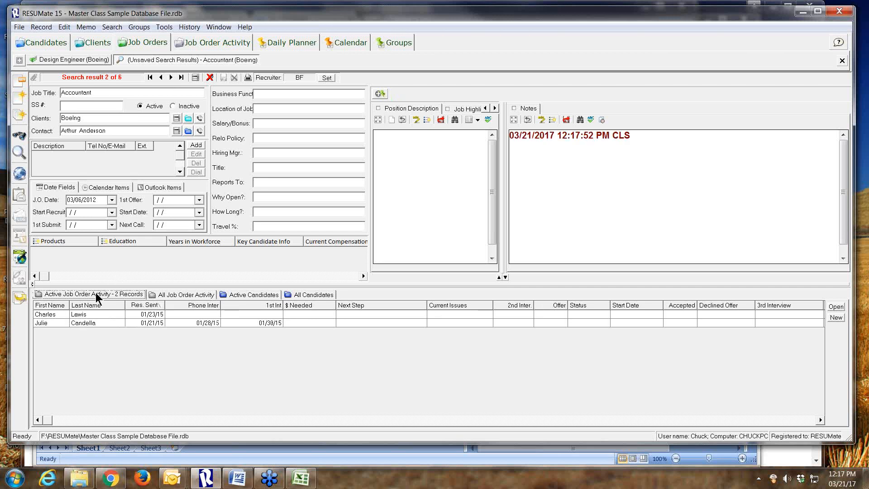
left_click(171, 77)
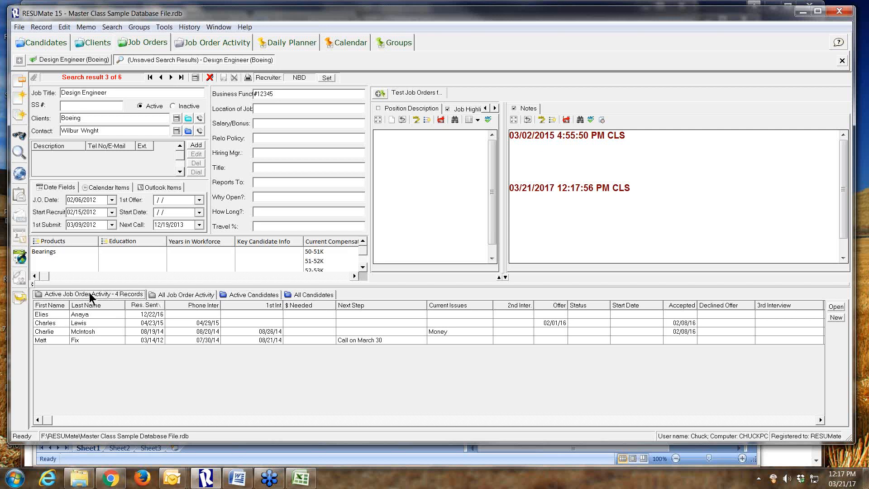
left_click(171, 78)
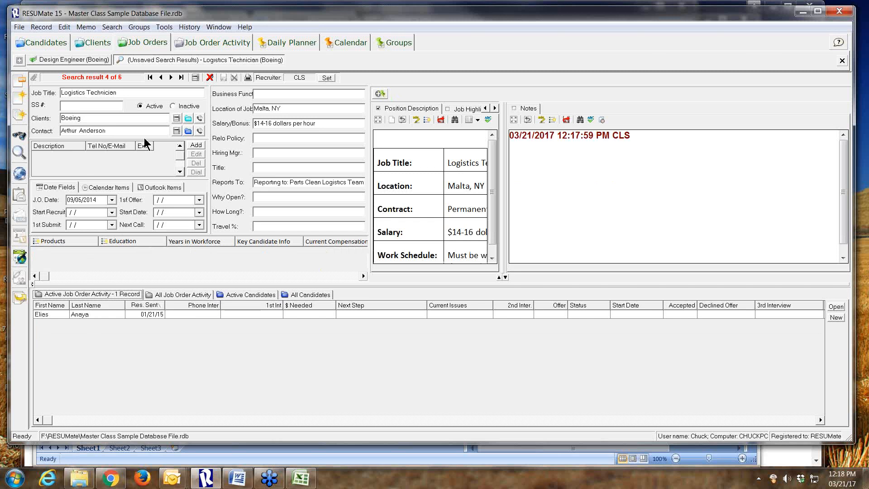
Start an export of the job order search results in ASCII Delimited / Microsoft Excel format, direct to Microsoft Excel, and proceed to field selection.
left_click(21, 299)
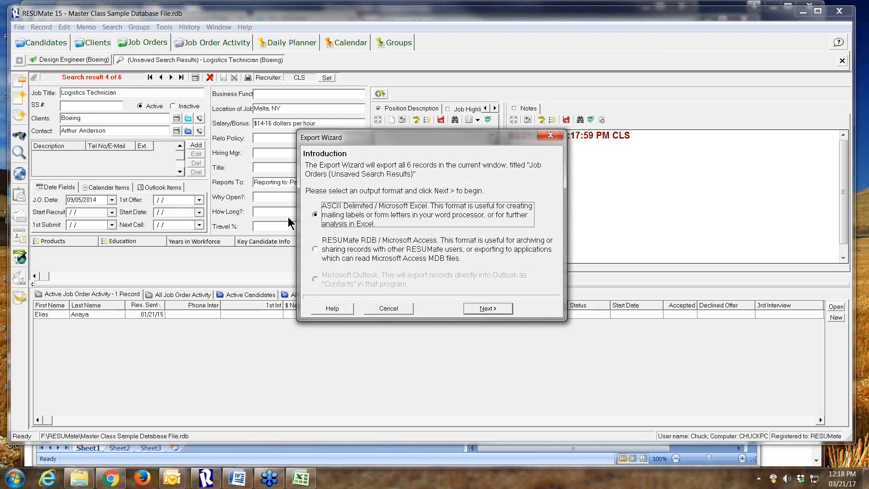
left_click(490, 311)
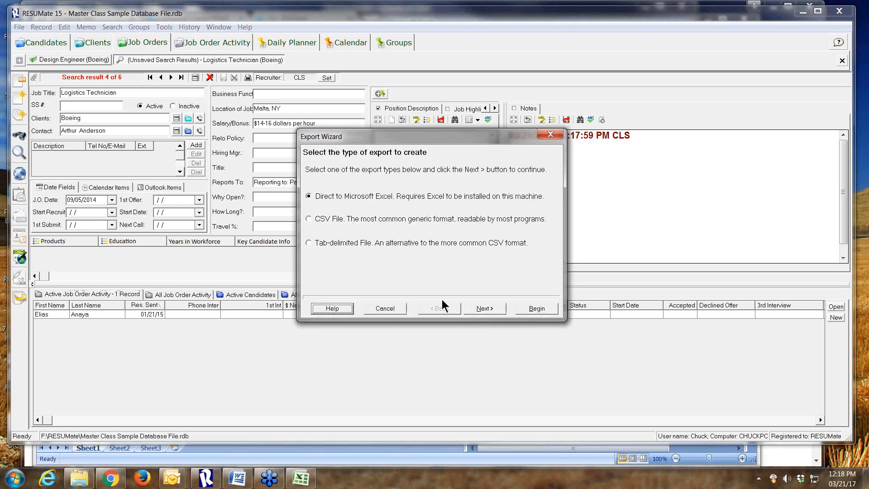
left_click(475, 308)
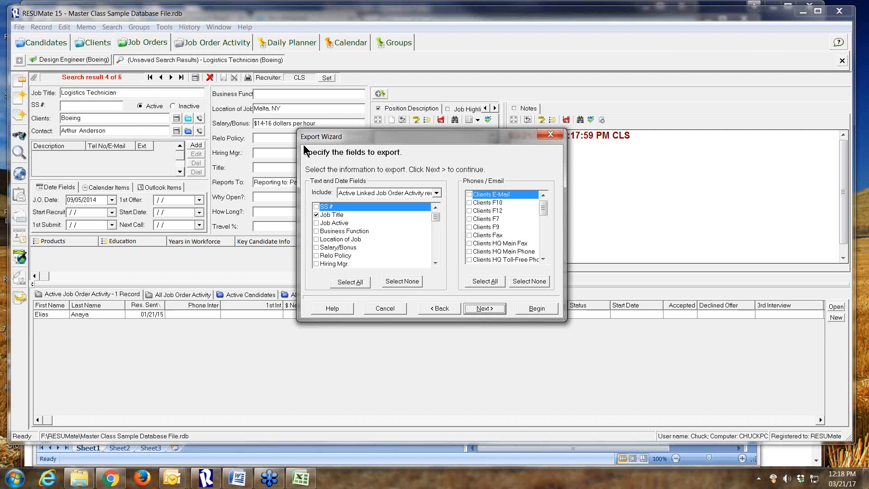
Limit the export to Only Job Orders records and look through the available text and date fields.
left_click(436, 194)
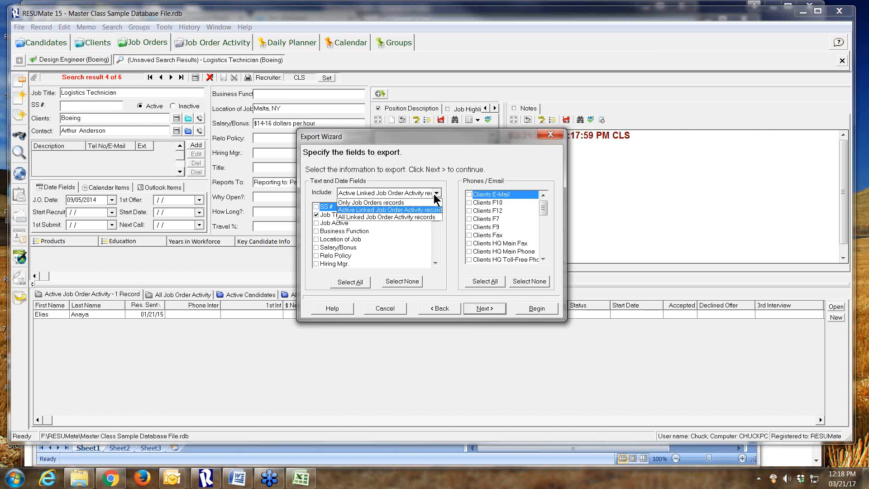
left_click(394, 204)
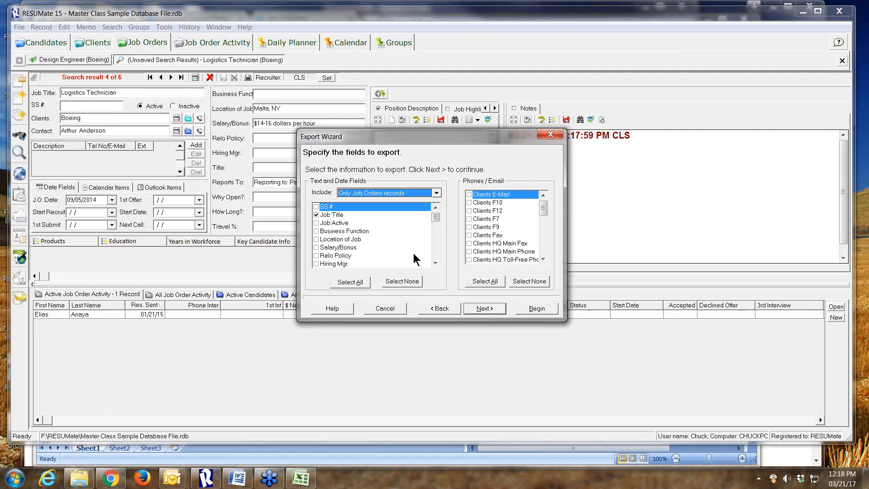
left_click(436, 263)
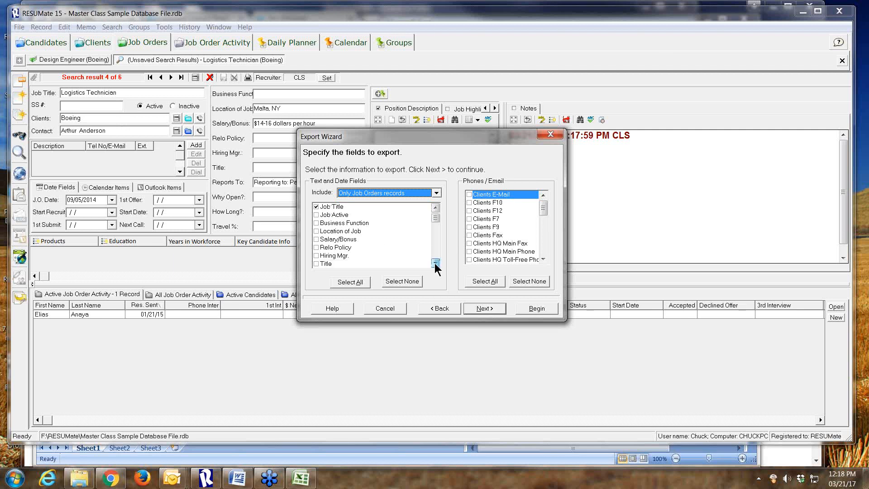
left_click(435, 263)
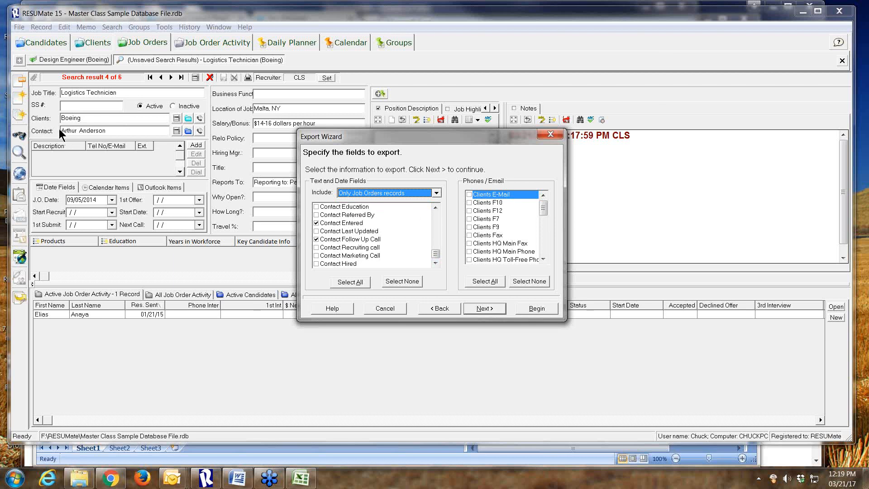
left_click(435, 207)
scroll(433, 208, "up", 8)
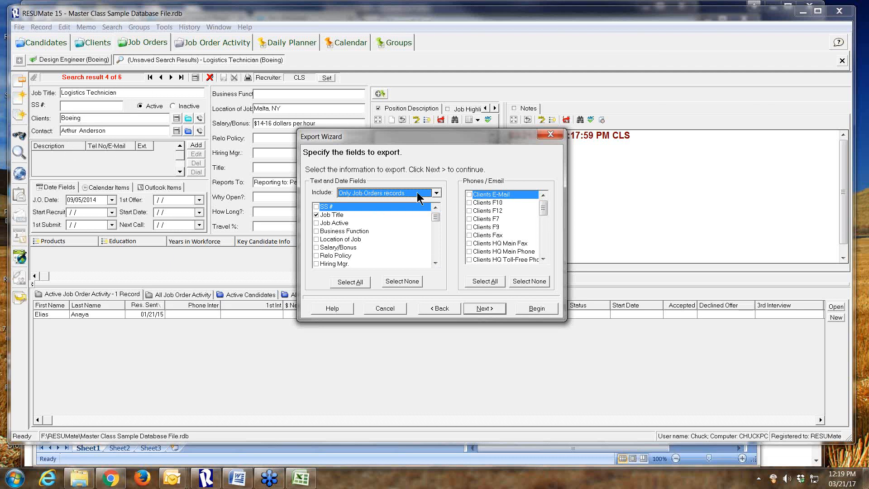
Set the export to include Active Linked Job Order Activity records and add the Job Order Activity Accepted field.
left_click(436, 193)
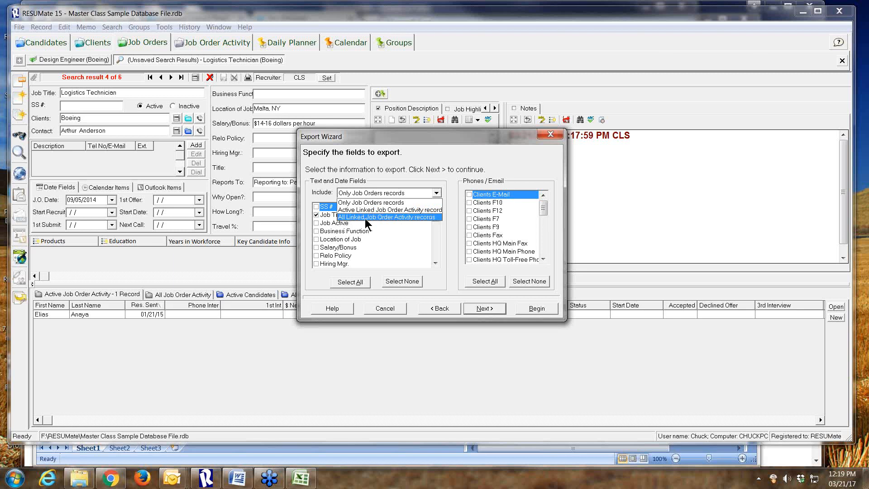
left_click(379, 211)
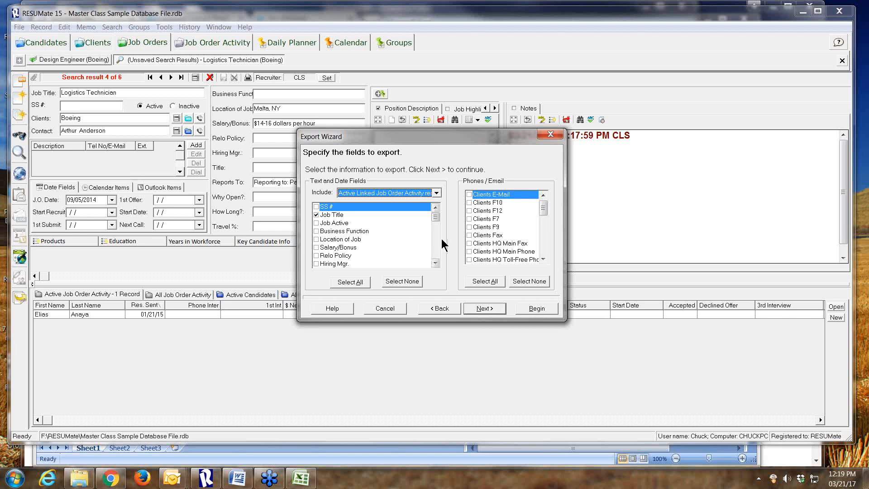
left_click(434, 263)
left_click_drag(432, 263, 432, 263)
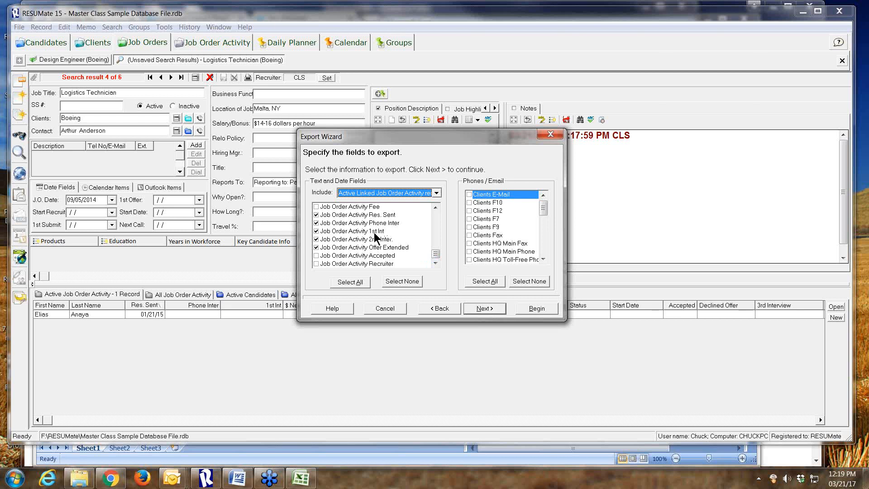
left_click(316, 256)
left_click(436, 209)
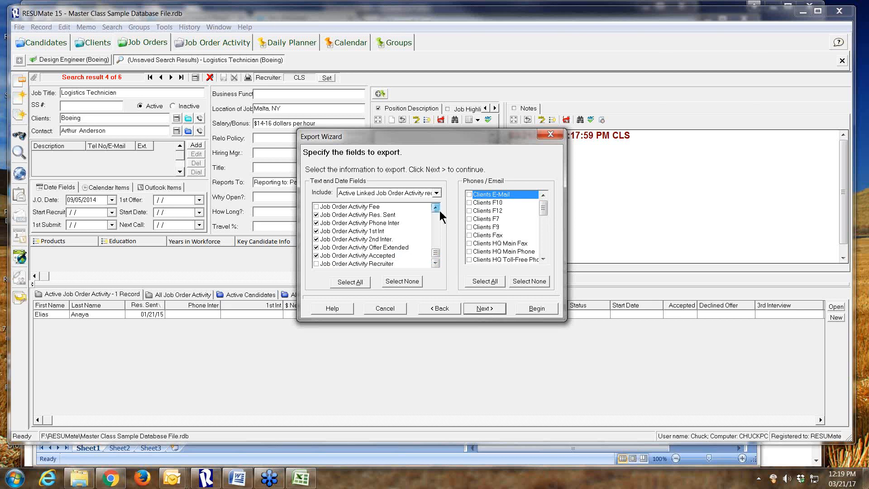
Recheck the selected text and date fields, and continue without adding any phone or e-mail fields or Valid Table columns.
left_click(439, 210)
left_click(439, 210)
left_click(439, 211)
left_click(439, 211)
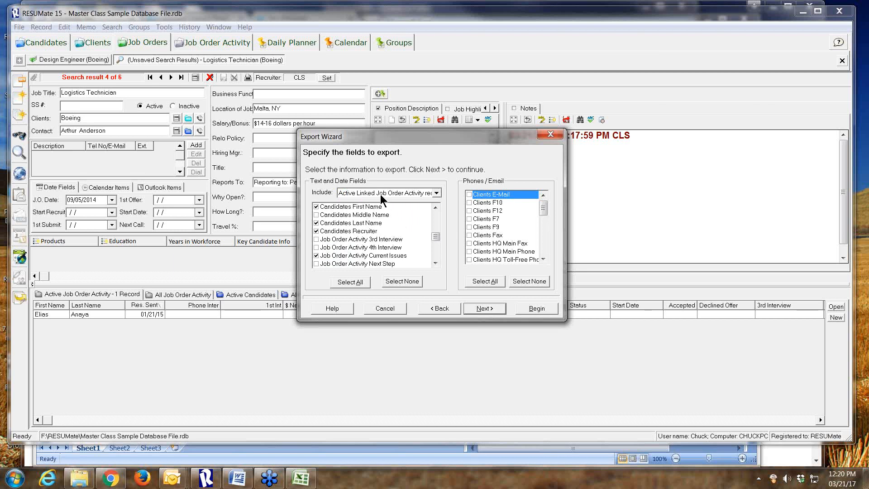
left_click_drag(437, 232, 440, 211)
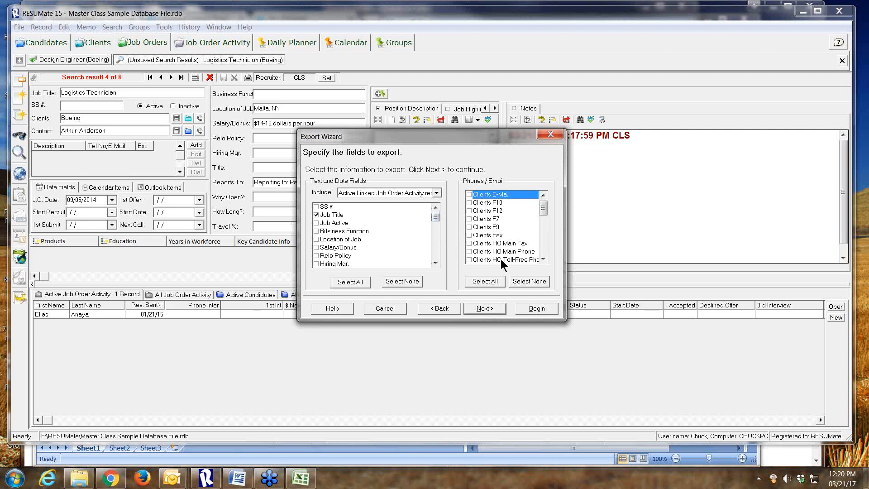
left_click(475, 308)
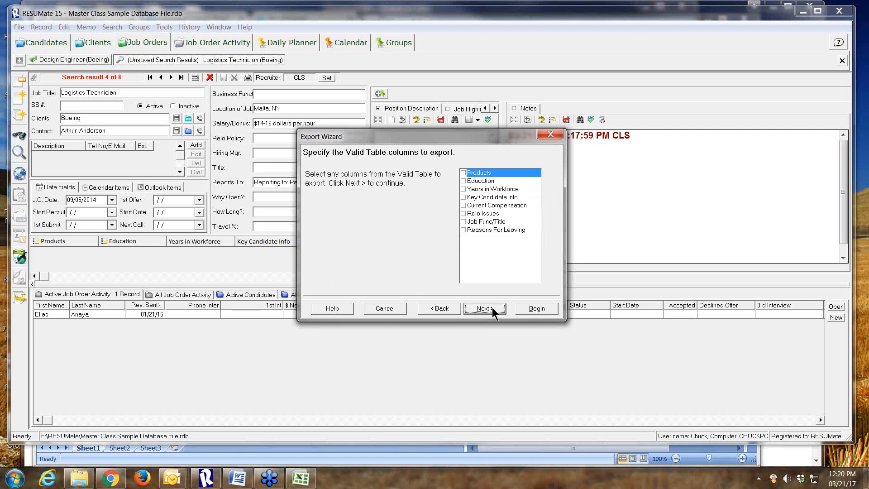
left_click(493, 309)
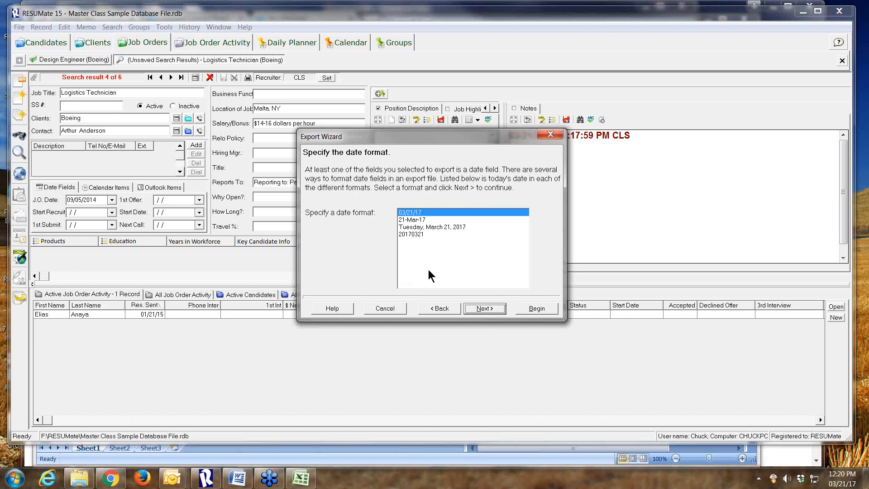
Keep the 03/21/17 date format and the header line, run the export and let the records open in Excel.
left_click(484, 309)
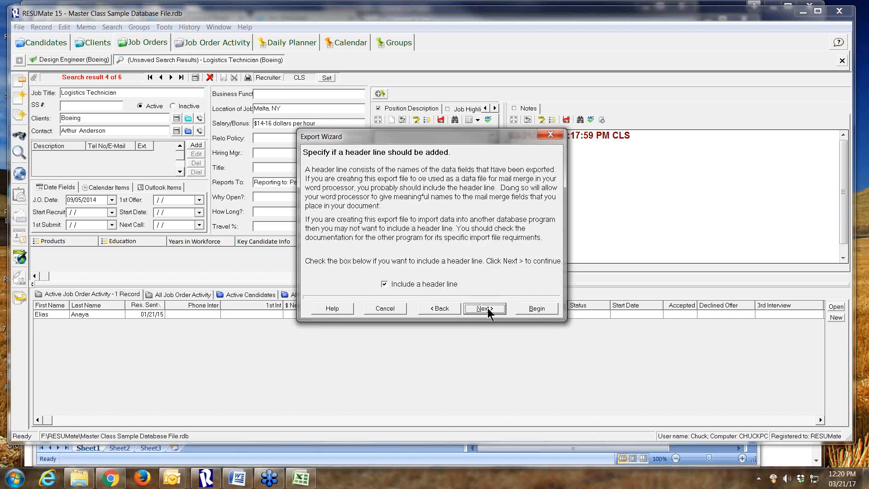
left_click(487, 308)
left_click(489, 308)
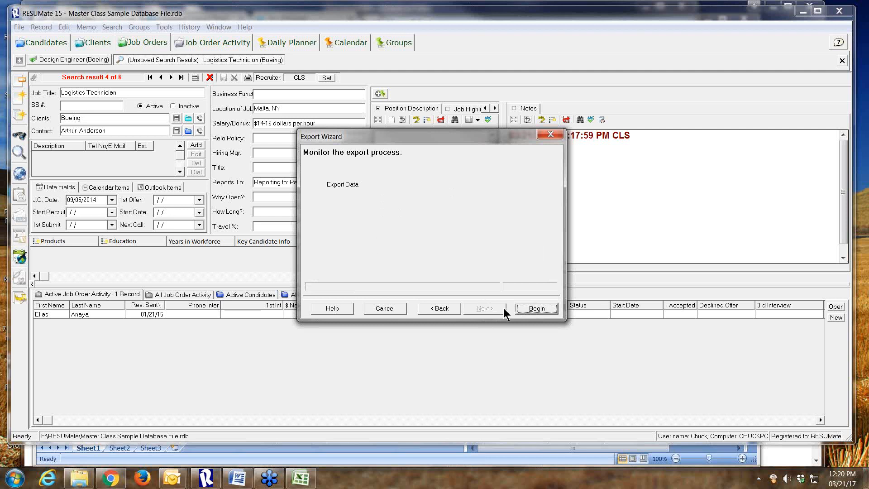
left_click(536, 309)
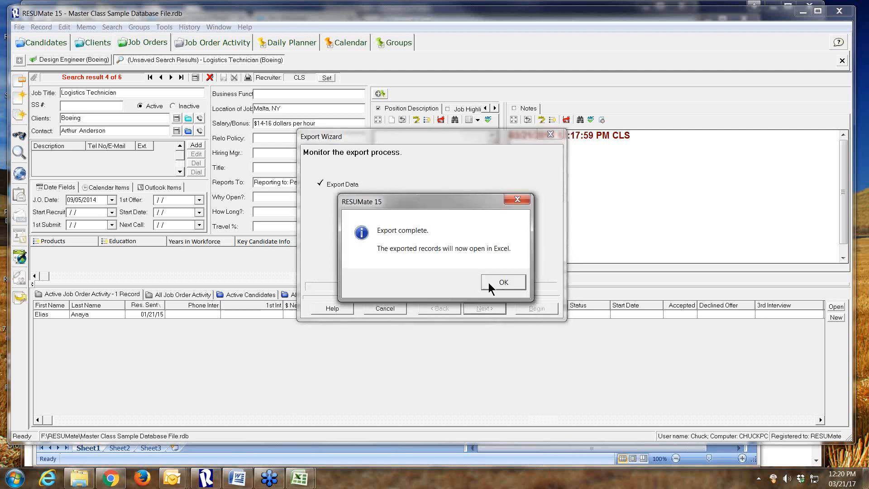
left_click(503, 282)
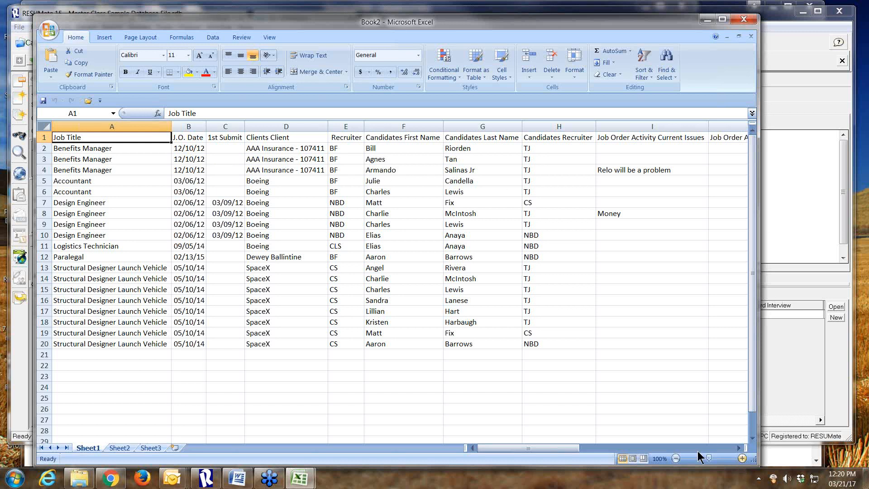
Look across the exported columns through Job Order Activity Accepted.
left_click(740, 448)
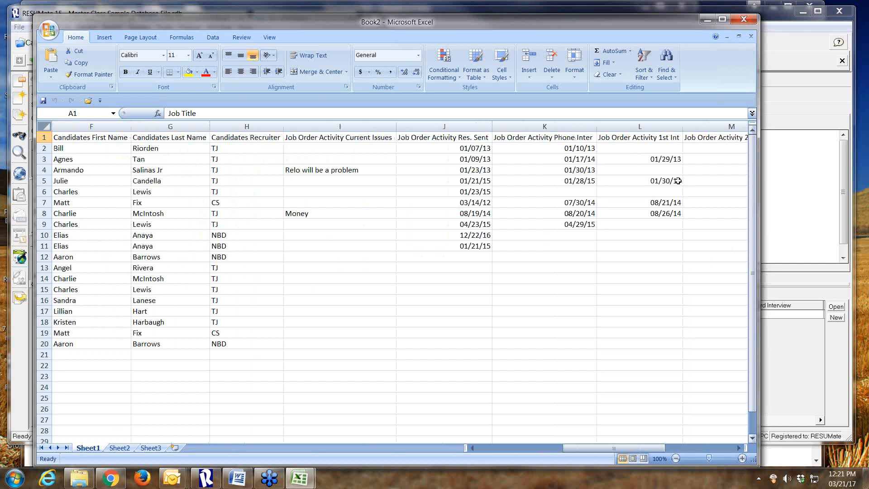
left_click(740, 447)
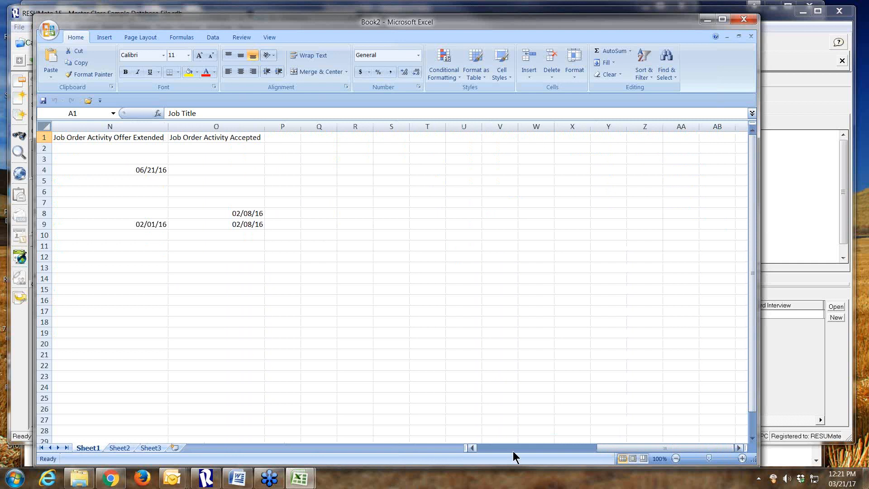
left_click(473, 448)
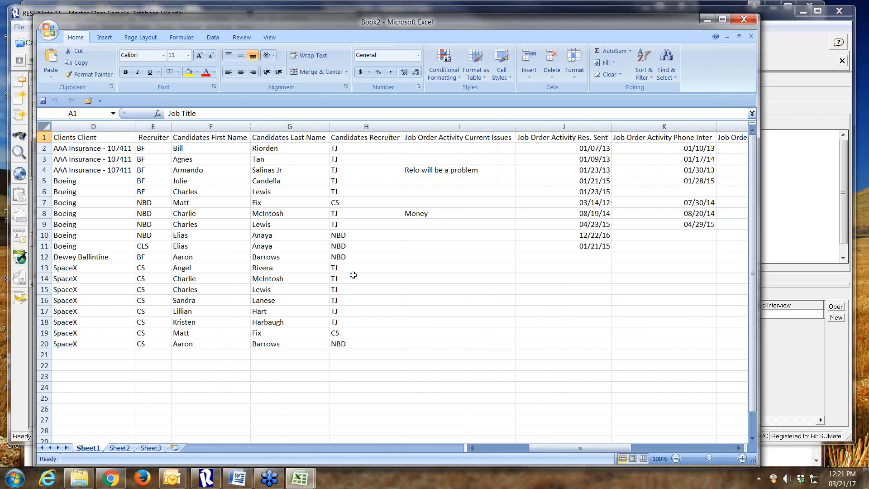
Sort the exported rows A to Z by Candidates Recruiter and go back to the first columns.
left_click(343, 149)
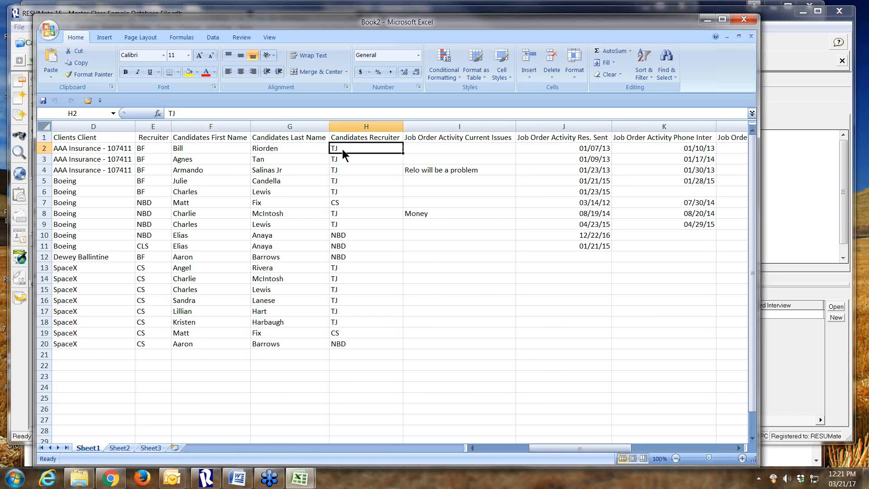
left_click(638, 63)
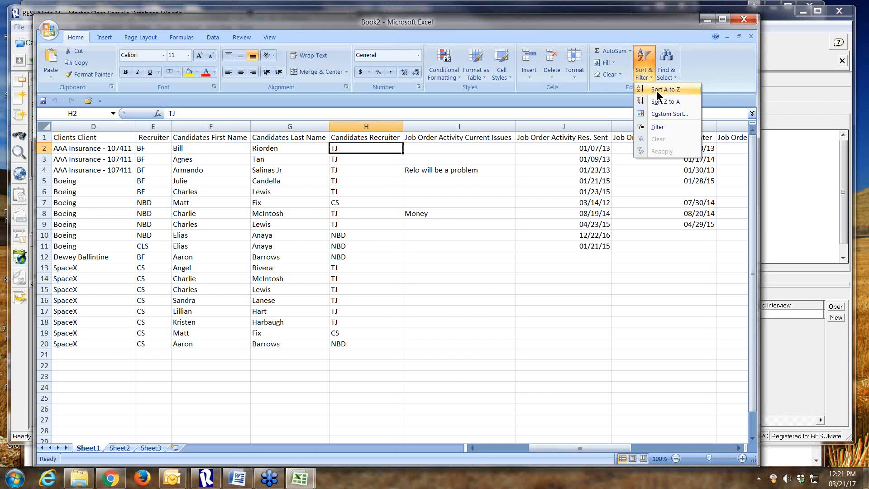
left_click(654, 86)
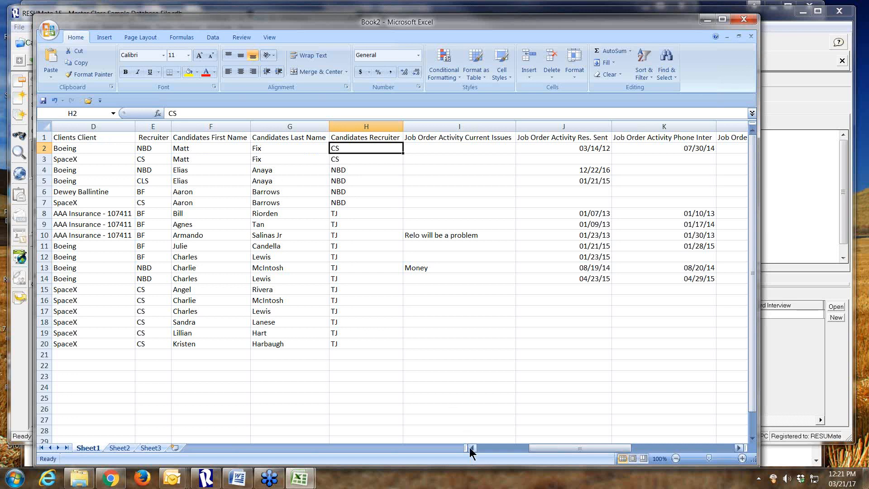
left_click(470, 447)
left_click(471, 447)
left_click(471, 447)
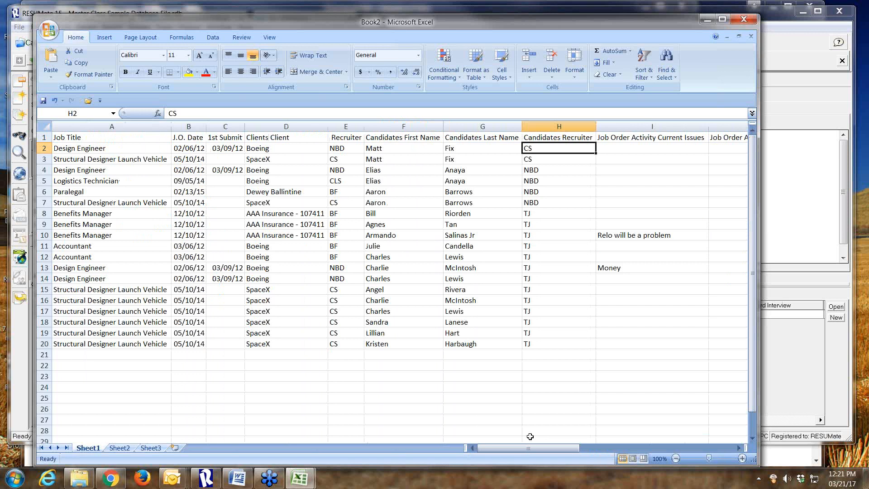
Switch back to RESUMate, close the finished export, and search Clients for records that have active Job Order Activity.
left_click(207, 482)
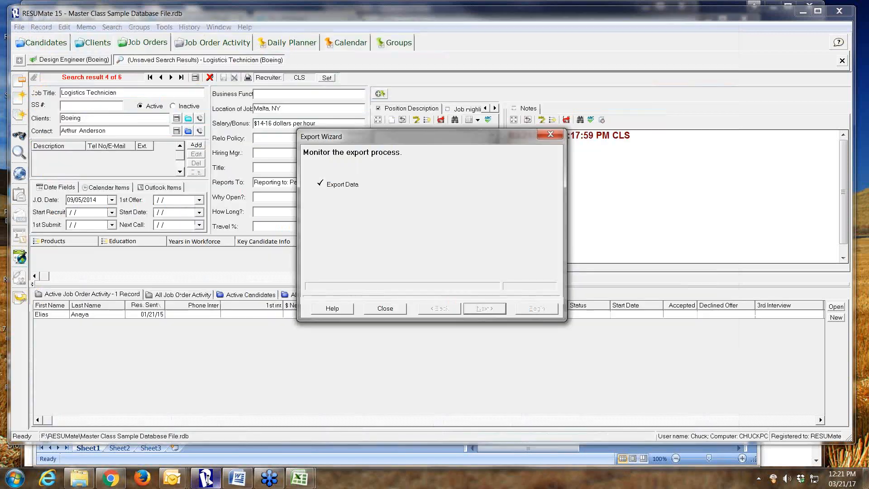
left_click(389, 310)
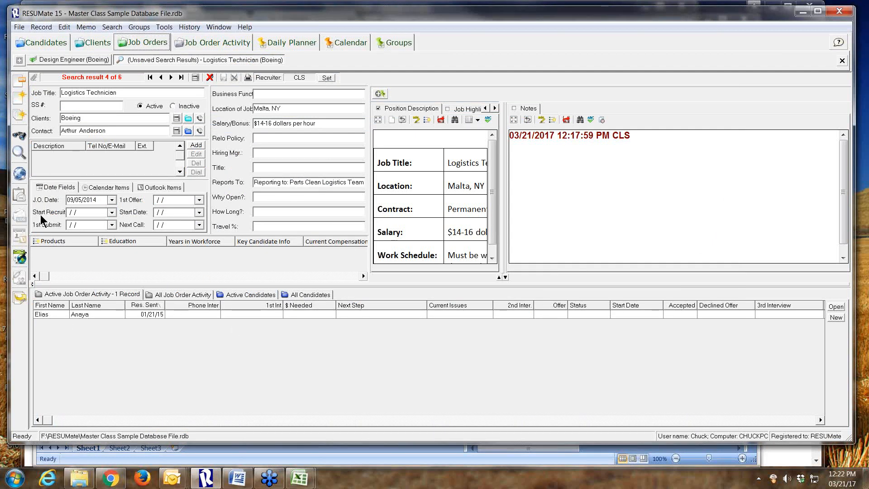
left_click(93, 43)
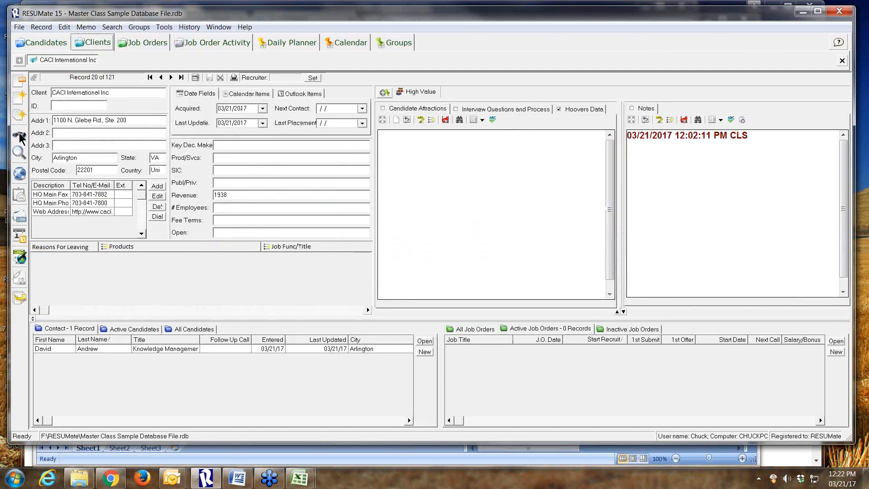
left_click(19, 153)
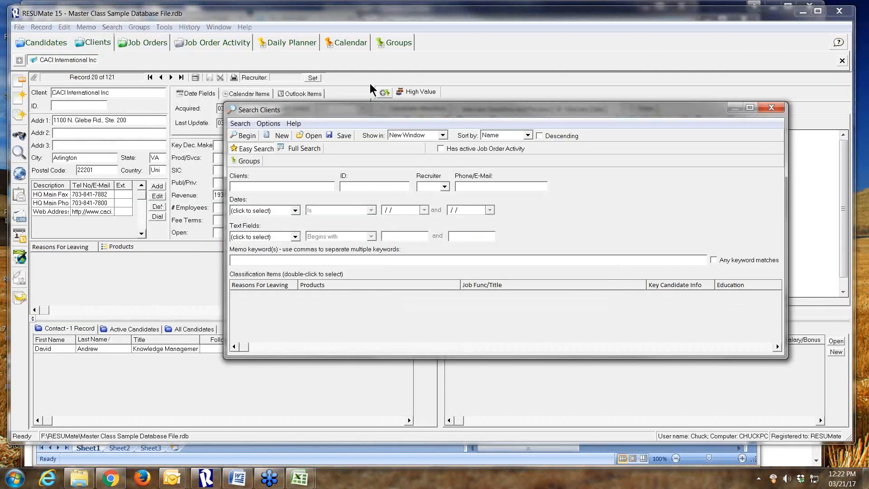
left_click(441, 148)
left_click(245, 135)
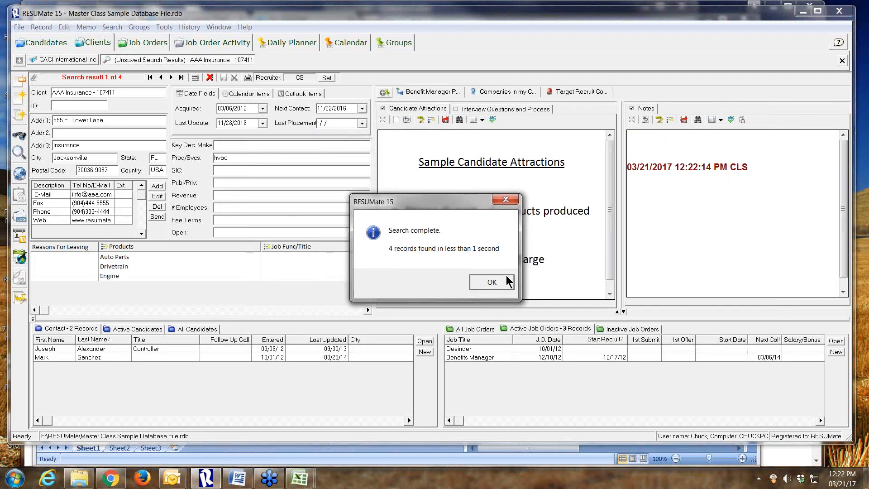
left_click(496, 282)
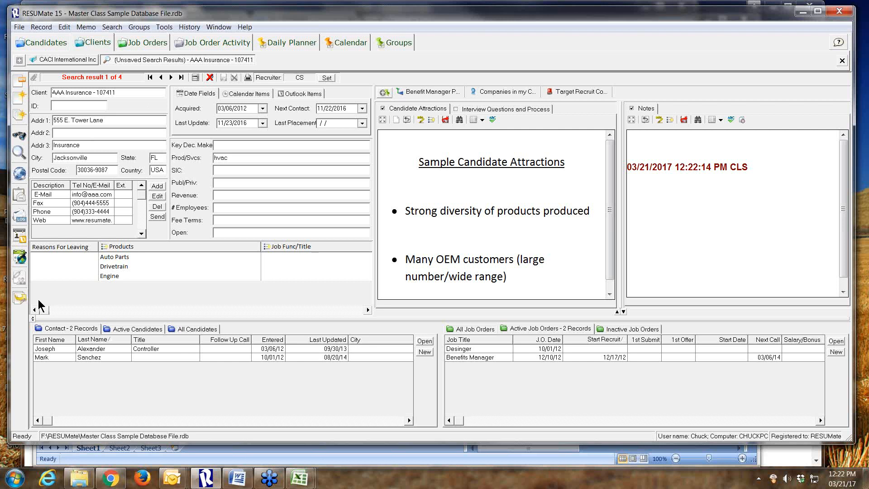
Start an ASCII Delimited / Microsoft Excel export of the found clients, view the linked record choices, cancel it and close the search results.
left_click(19, 299)
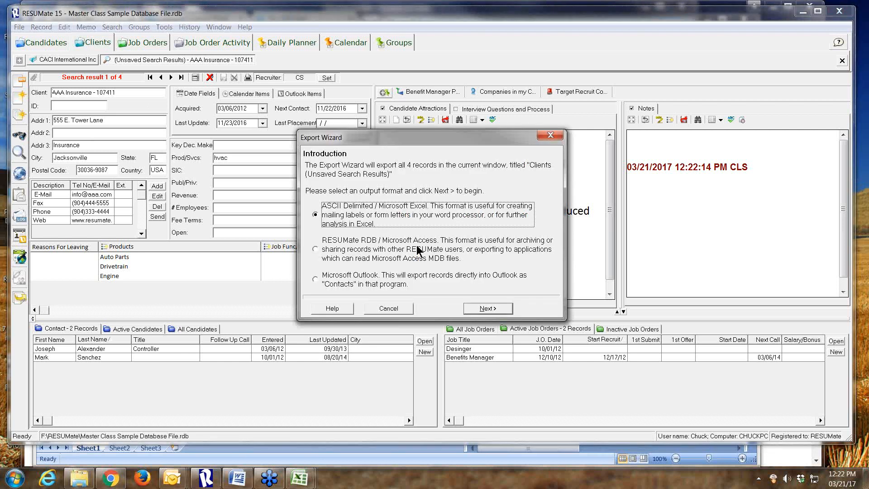
left_click(478, 309)
left_click(480, 309)
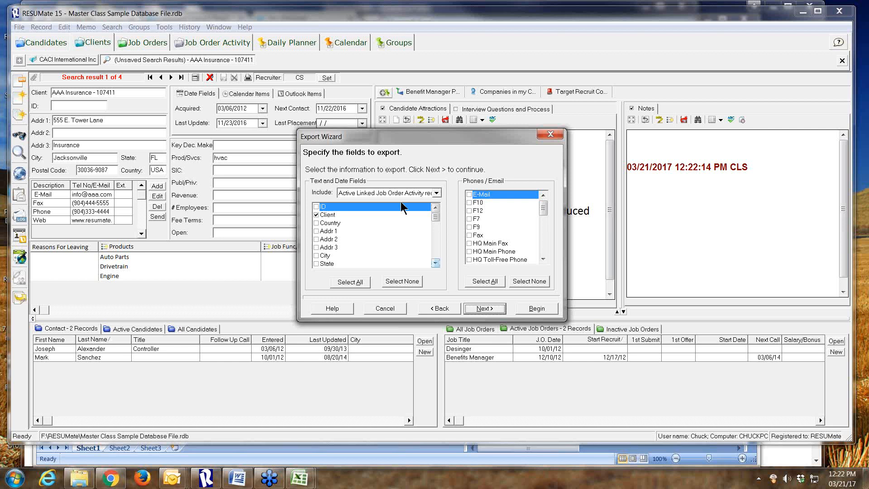
left_click(437, 193)
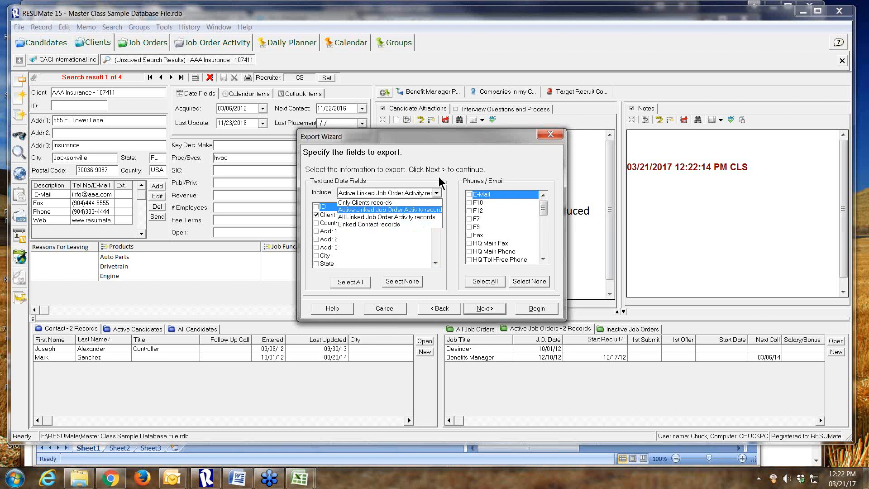
left_click(551, 137)
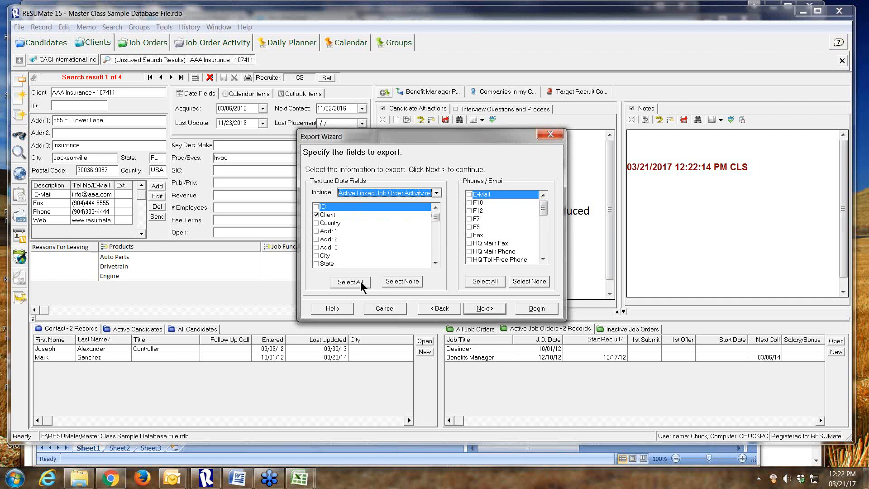
left_click(401, 311)
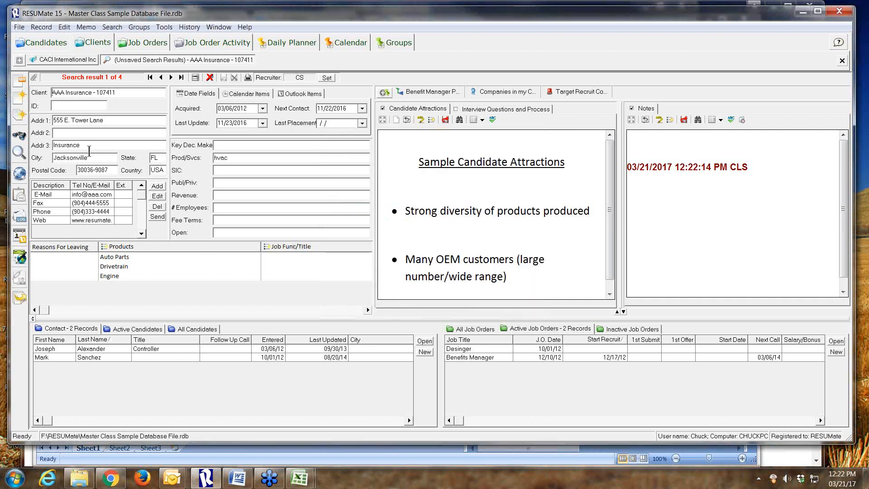
left_click(841, 62)
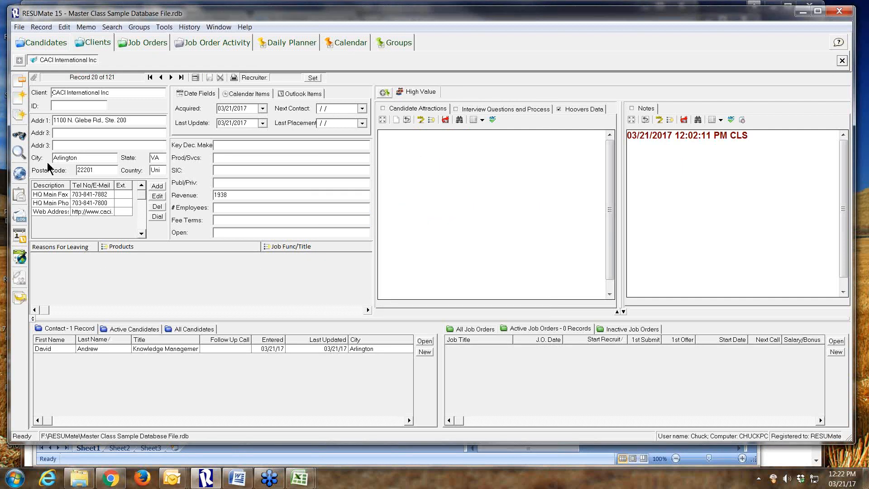
Go to the Candidates records, view the full candidate list, and open and dismiss the export wizard for all candidates.
left_click(29, 44)
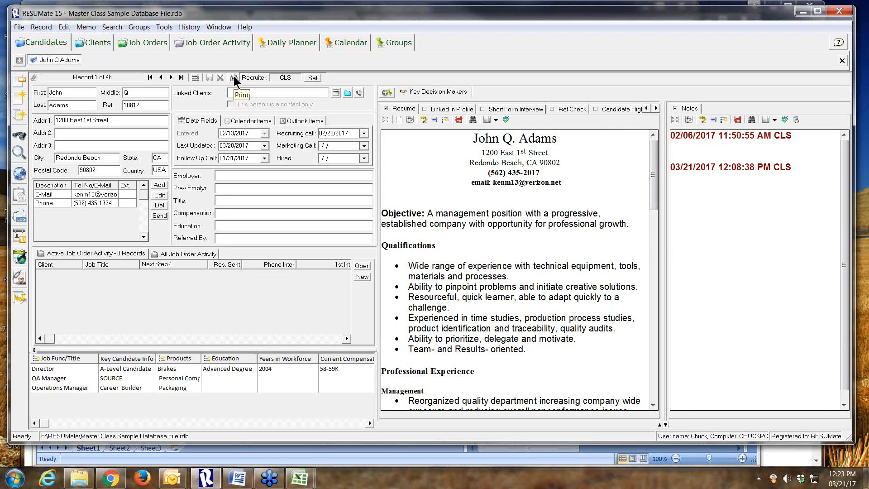
left_click(195, 78)
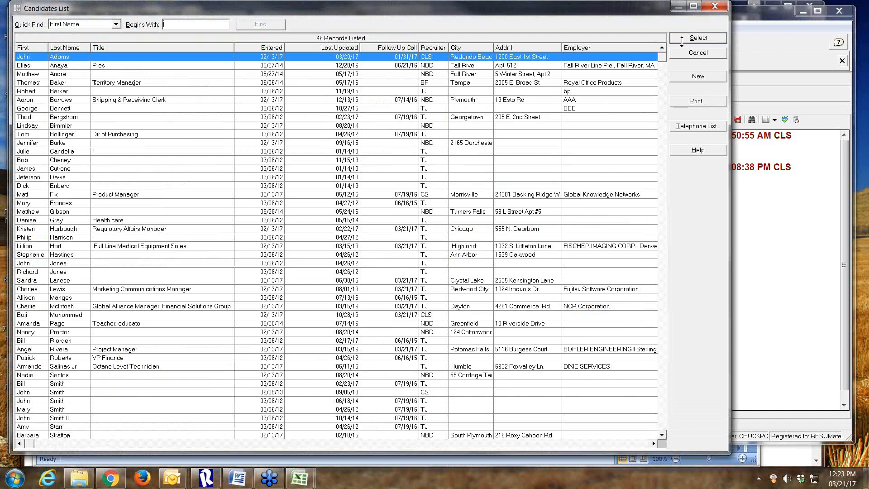
left_click(682, 40)
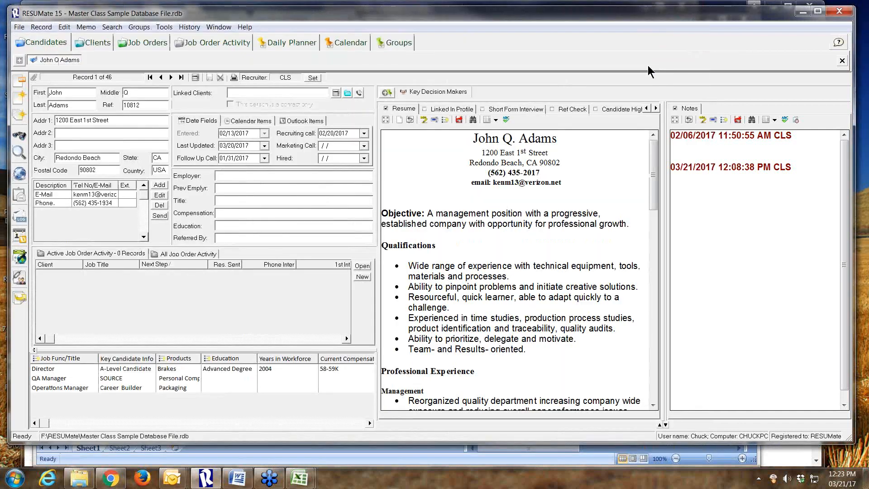
left_click(10, 290)
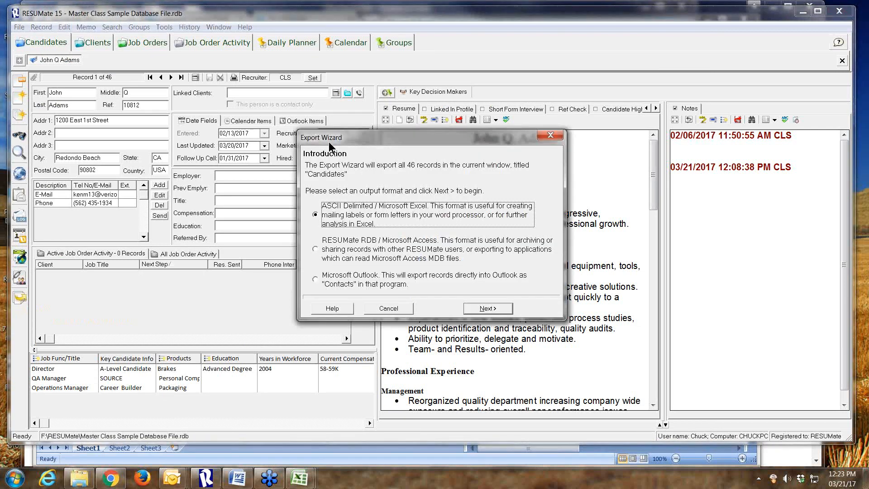
left_click(551, 135)
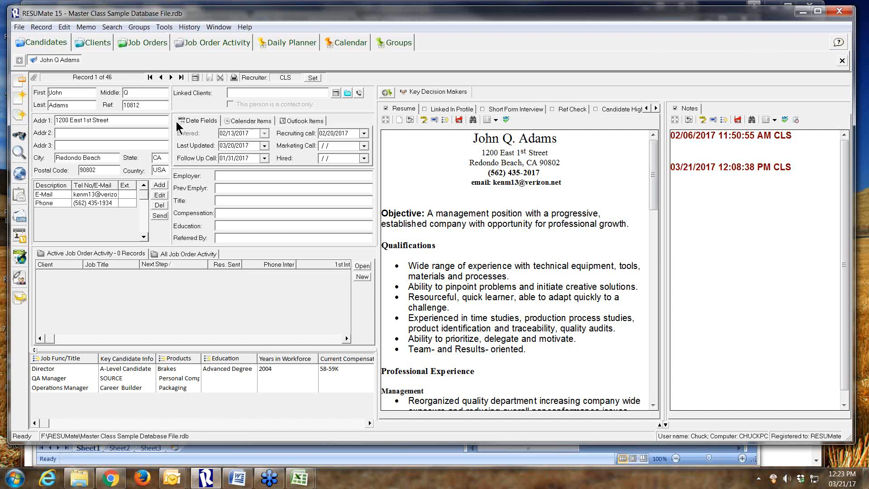
Customize the Daily Planner's Status View to include the Schedule & To Do, Active Job Orders and Active Job Order Activity sections, and save.
left_click(290, 45)
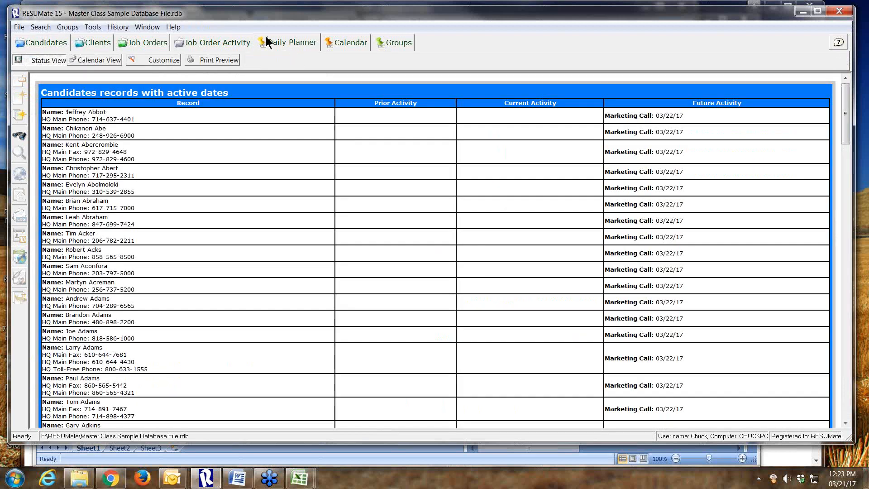
left_click(149, 60)
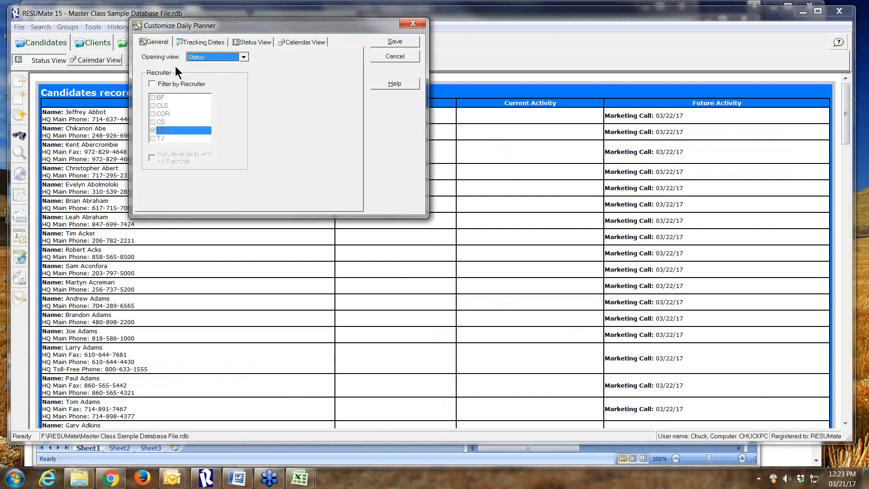
left_click(252, 41)
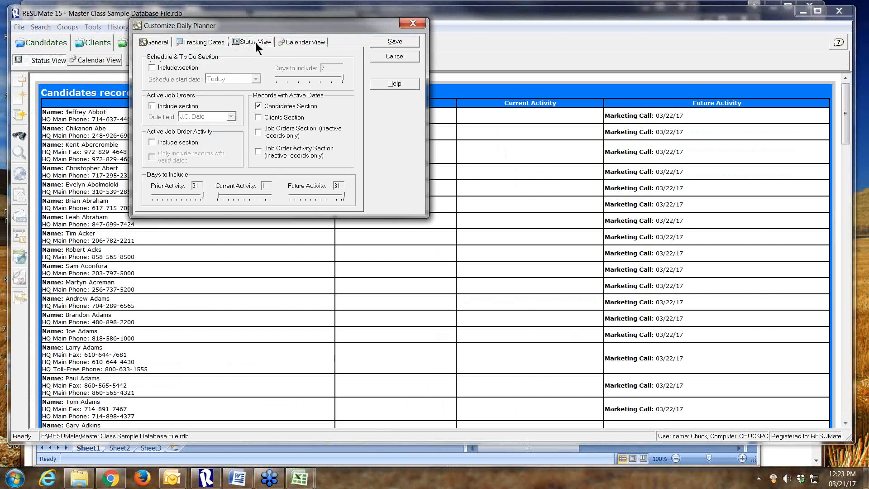
left_click(152, 107)
left_click(165, 68)
left_click(151, 67)
left_click(152, 142)
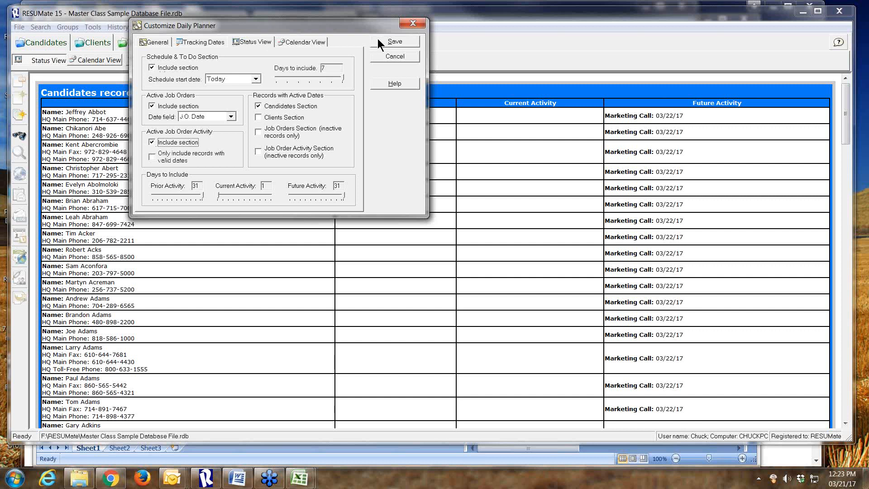
left_click(391, 41)
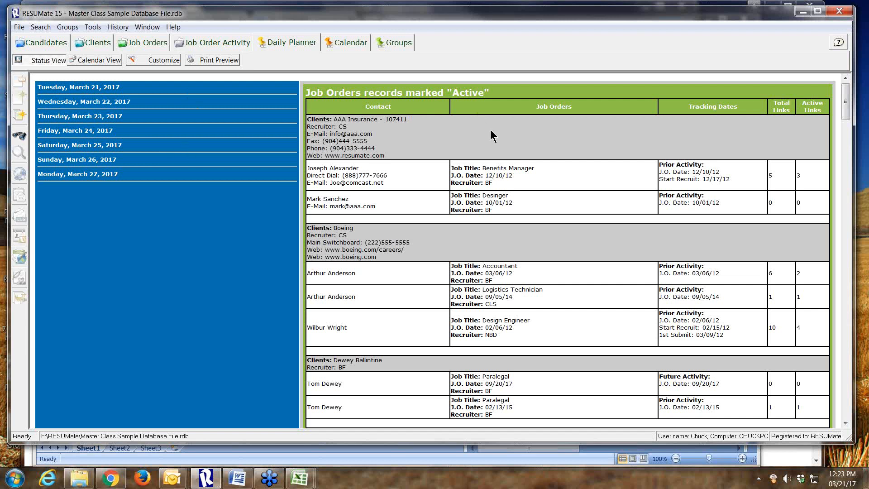
Review the active job orders and activity, exclude the Schedule & To Do section from the Status View, and save.
left_click_drag(501, 123, 604, 60)
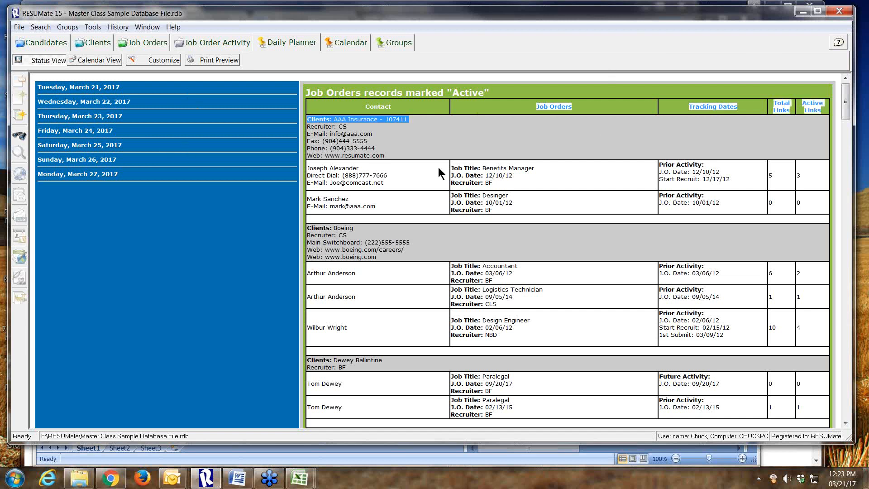
left_click(404, 128)
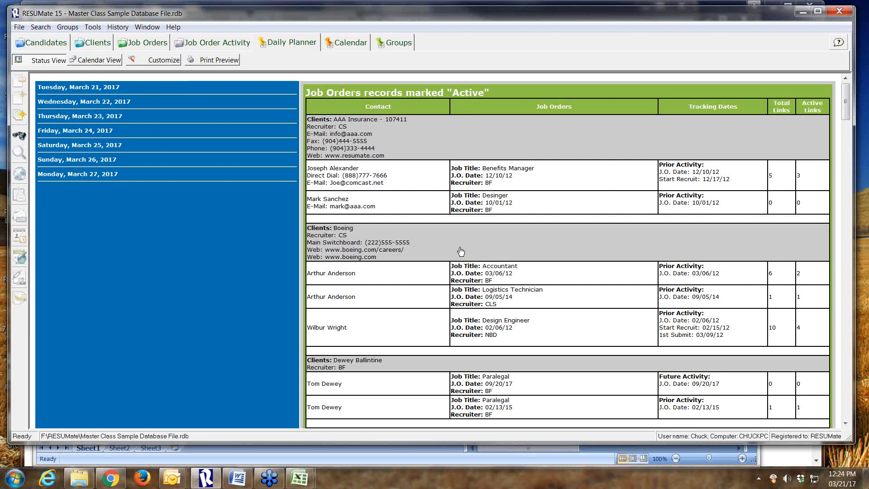
scroll(509, 308, "down", 6)
scroll(509, 309, "down", 5)
scroll(515, 281, "up", 4)
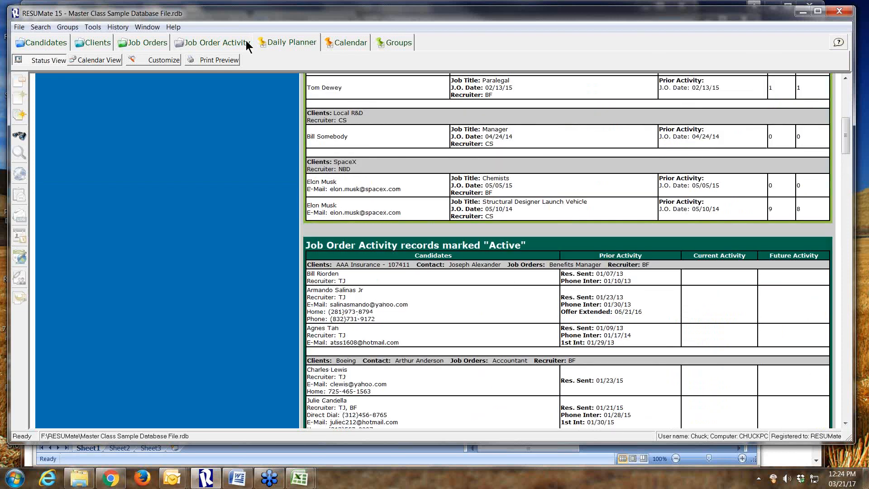
left_click(152, 61)
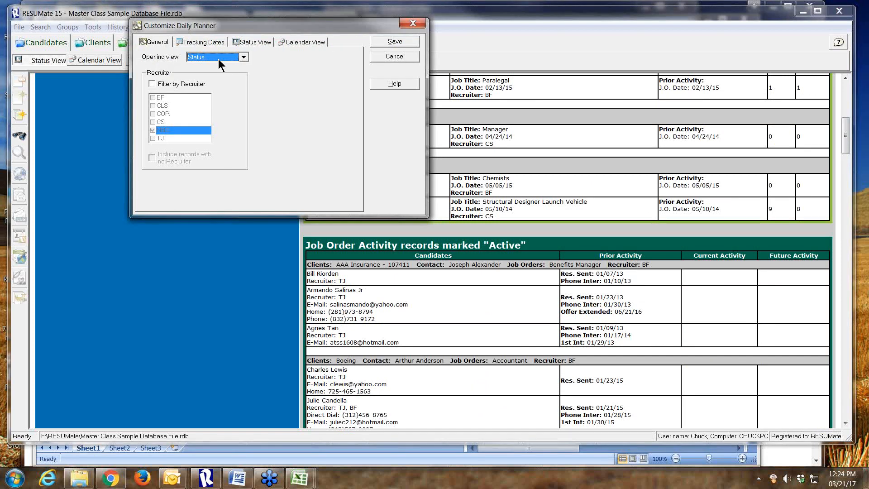
left_click(242, 42)
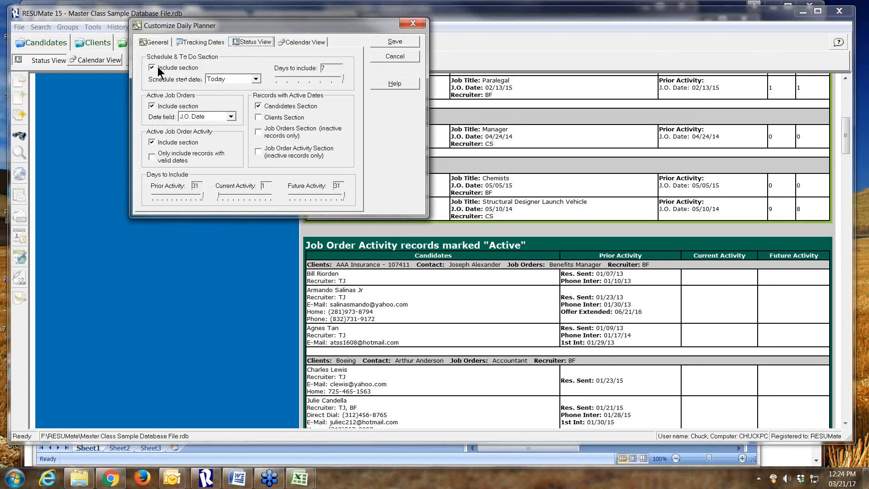
left_click(157, 67)
left_click(385, 40)
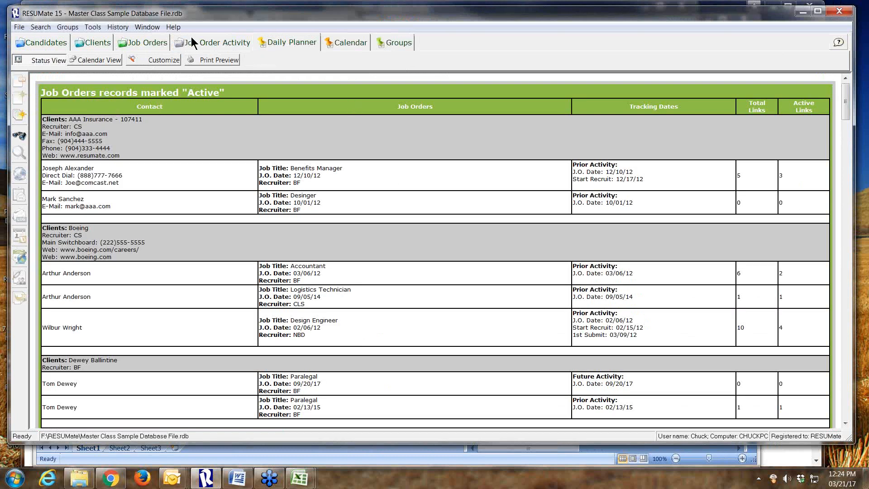
Exclude the Candidates Section under Records with Active Dates from the Status View and save the customization.
left_click(167, 63)
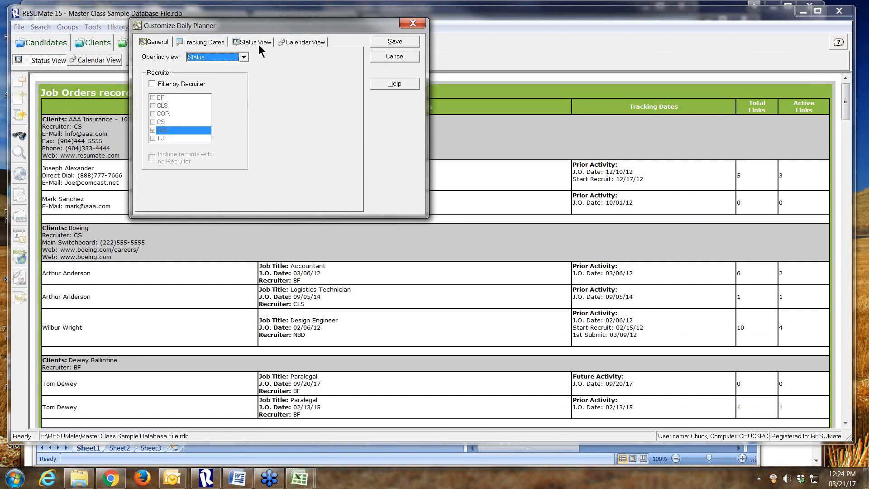
left_click(252, 43)
left_click(265, 106)
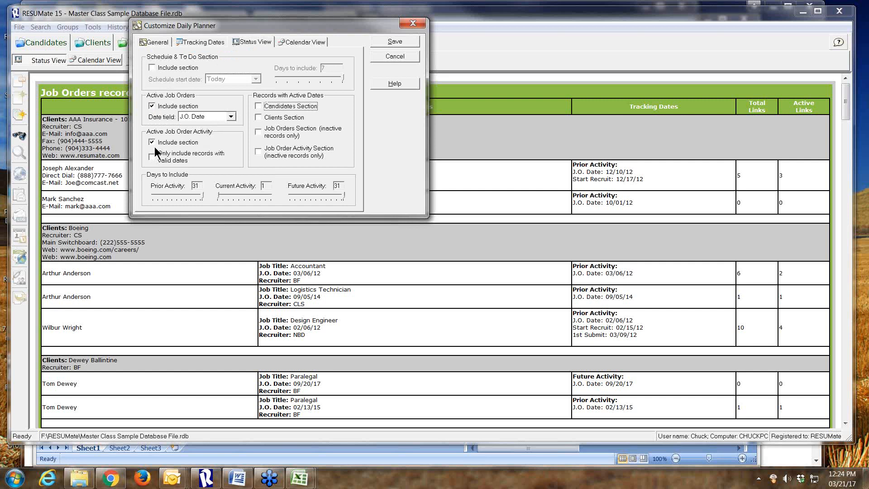
left_click(391, 40)
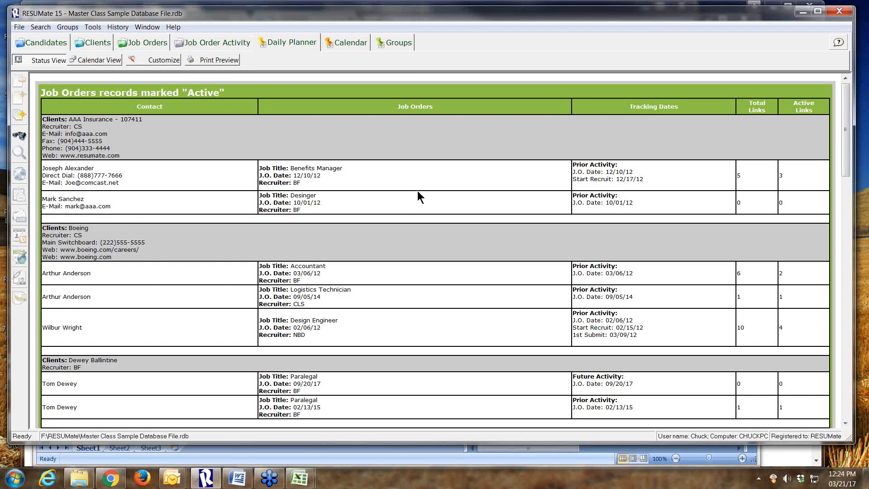
Review the active job orders and activity, preview the Status View printout through page 2, and close the preview.
scroll(411, 183, "down", 10)
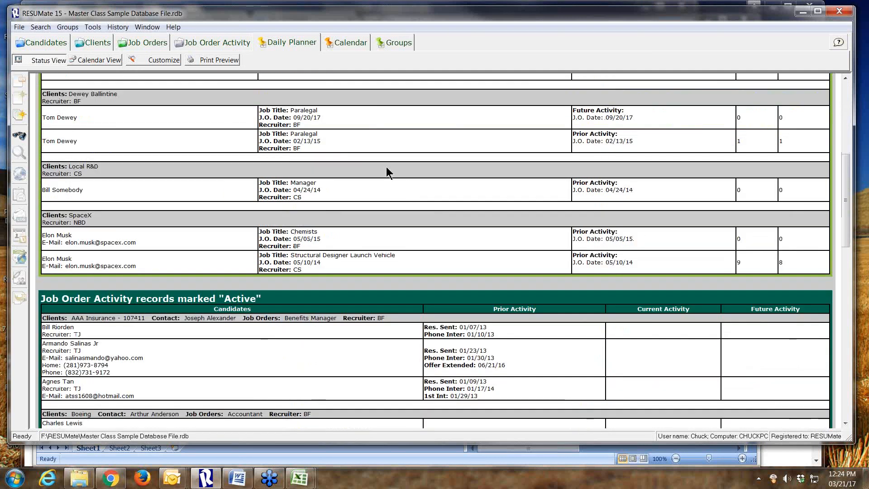
scroll(386, 166, "up", 10)
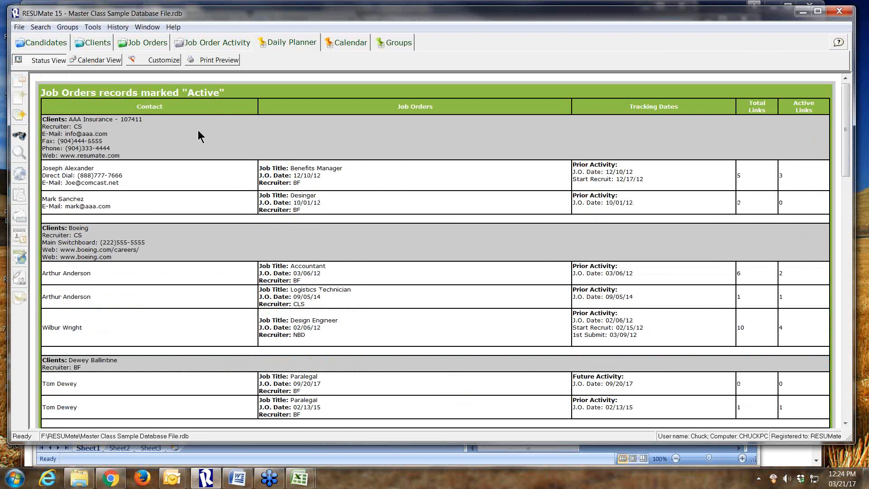
scroll(389, 191, "down", 5)
scroll(389, 192, "down", 5)
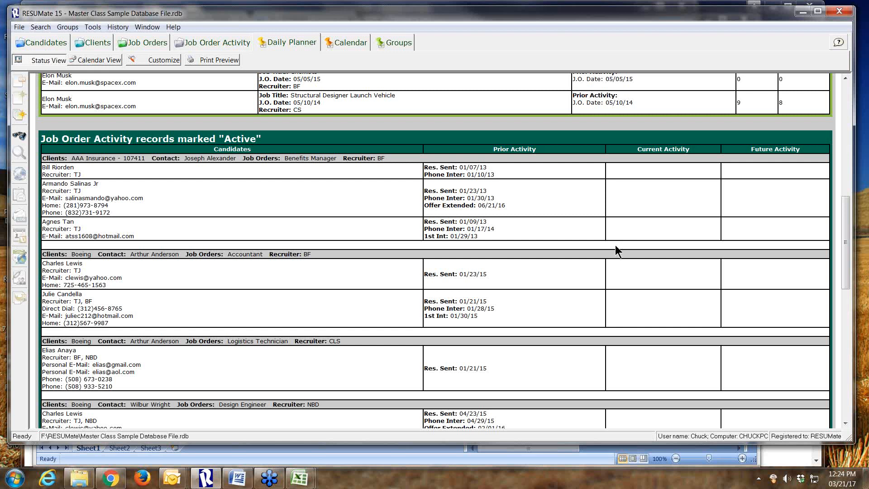
left_click(203, 59)
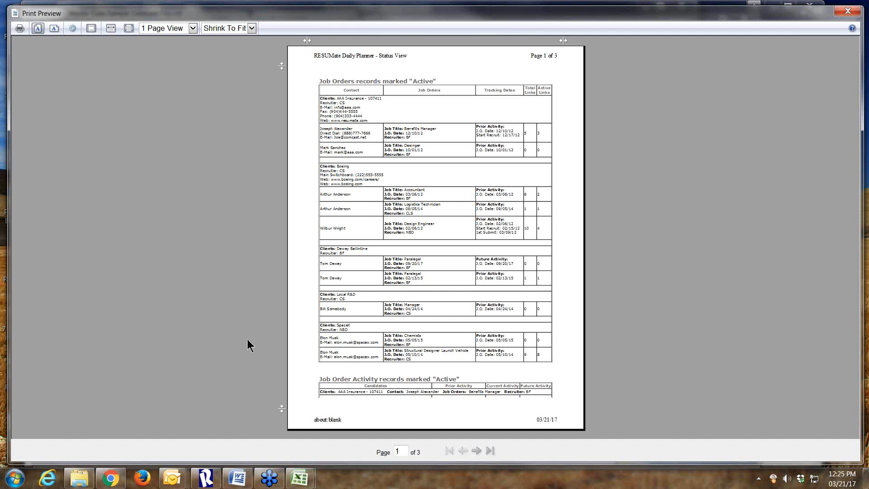
left_click(476, 450)
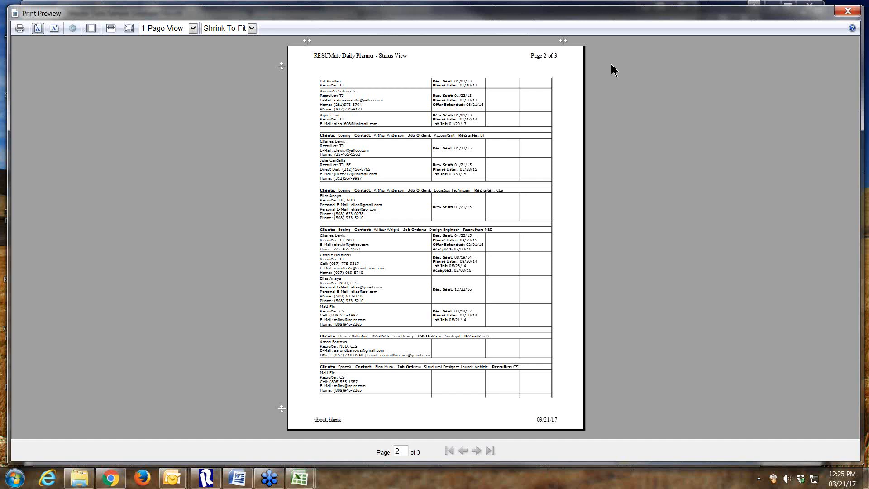
left_click(848, 11)
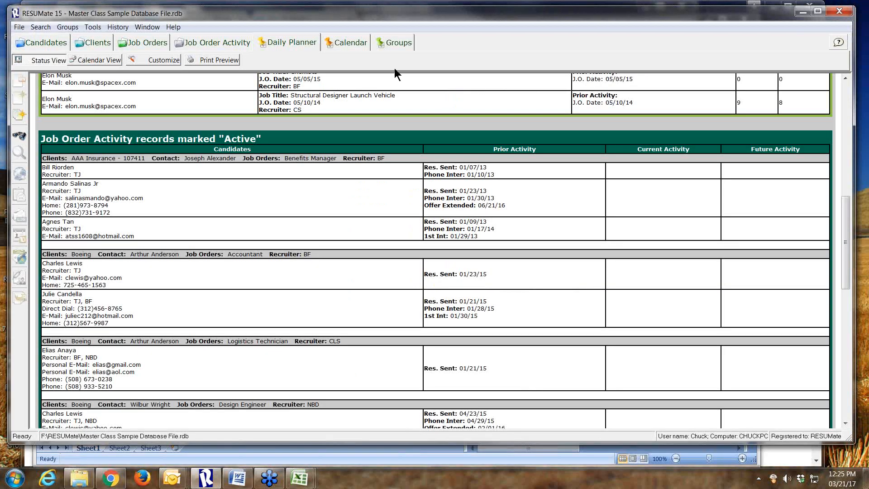
Include the Schedule & To Do section in the Status View again, save, and return to the Candidates records.
left_click(161, 54)
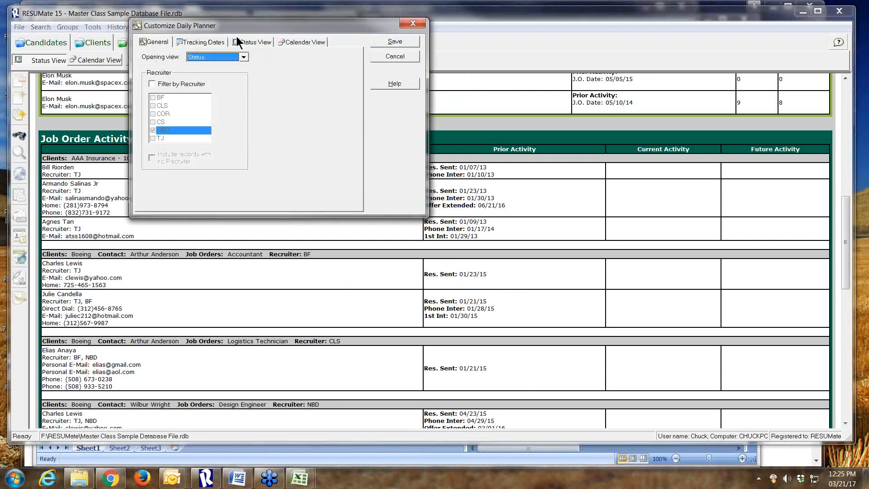
left_click(236, 41)
left_click(151, 68)
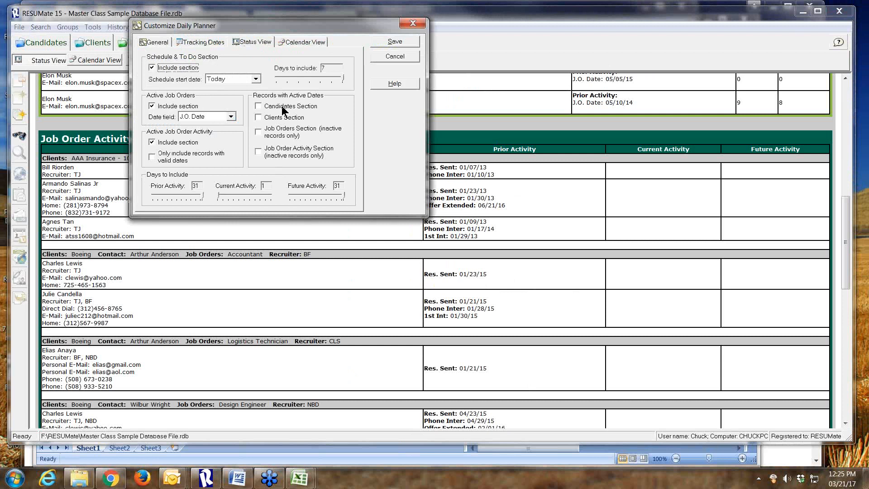
left_click(374, 41)
left_click(34, 42)
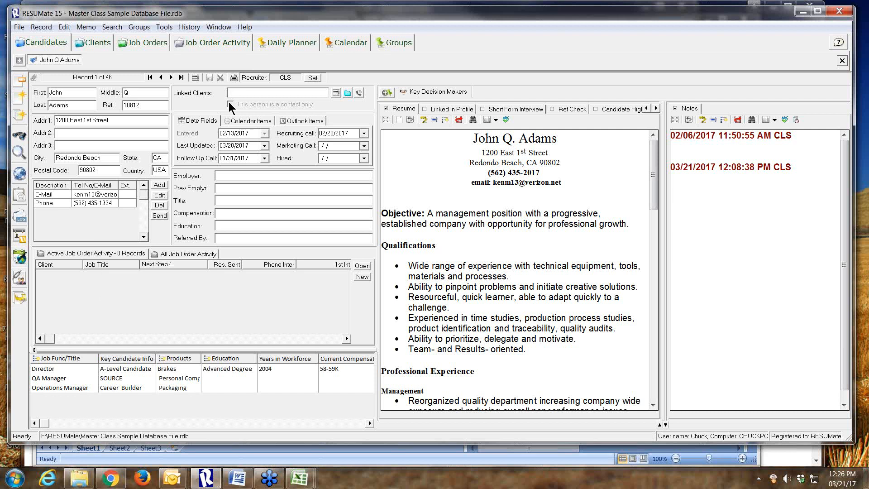
Limit the Daily Planner's Status View to the Candidates Section by excluding the schedule, job orders and job order activity sections, and save.
left_click(292, 43)
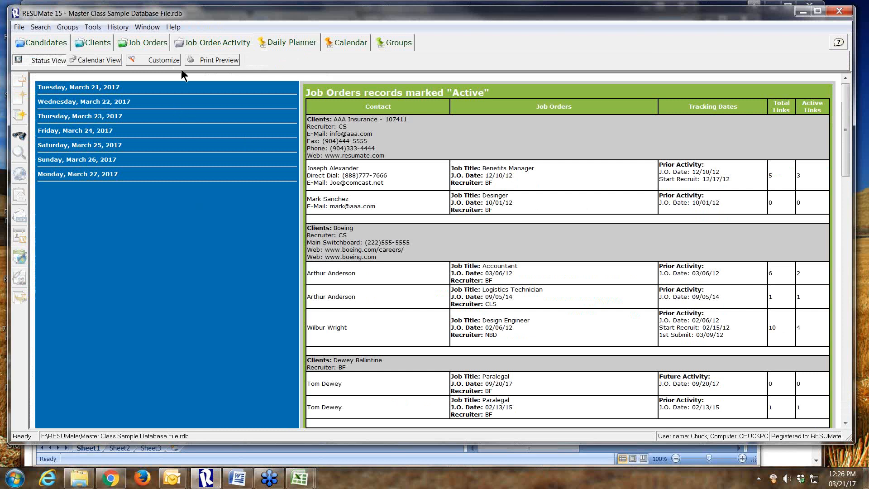
left_click(172, 58)
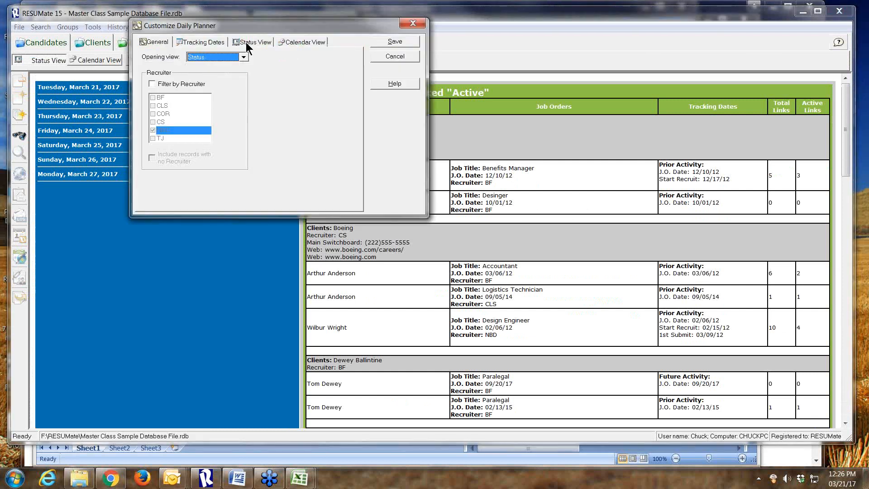
left_click(249, 42)
left_click(152, 106)
left_click(152, 68)
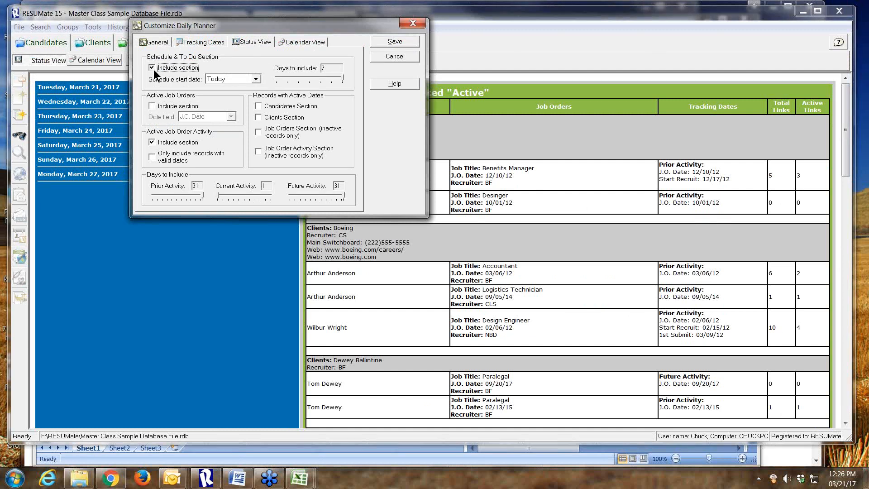
left_click(151, 142)
left_click(258, 107)
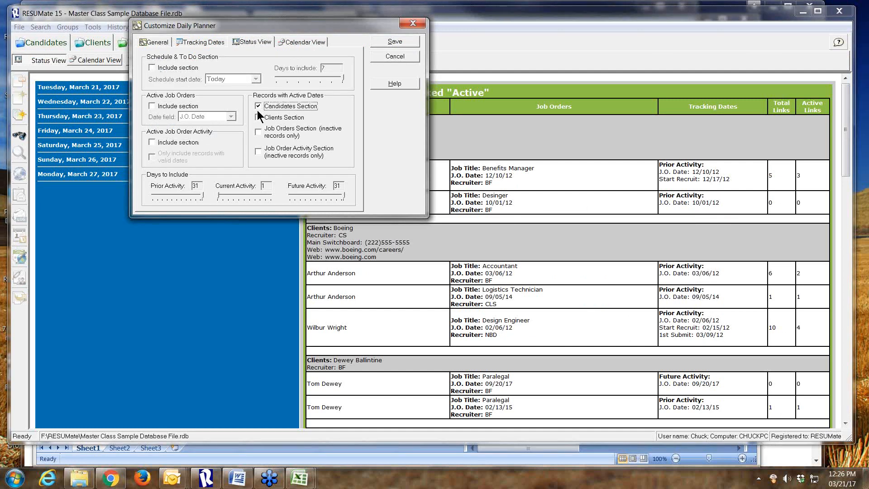
left_click(382, 40)
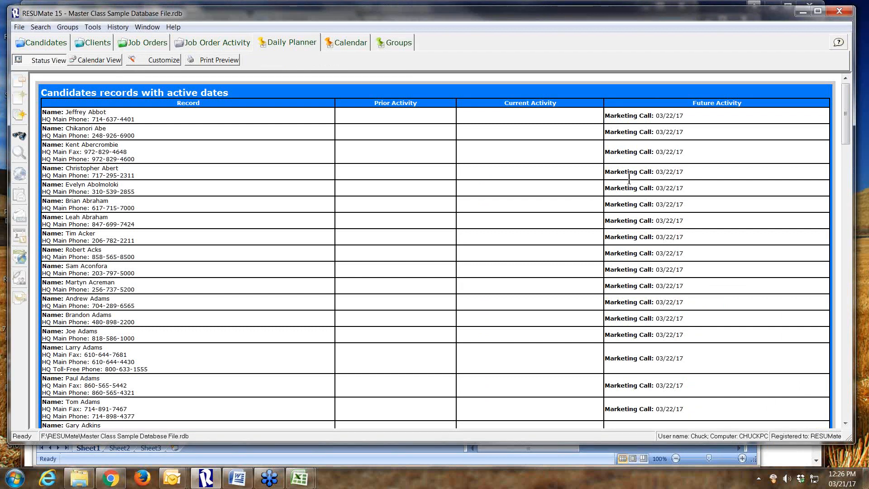
Open the fifth candidate with an active date from the Status View, add the note ";lkkjl" to the record, and save it.
scroll(670, 357, "down", 3)
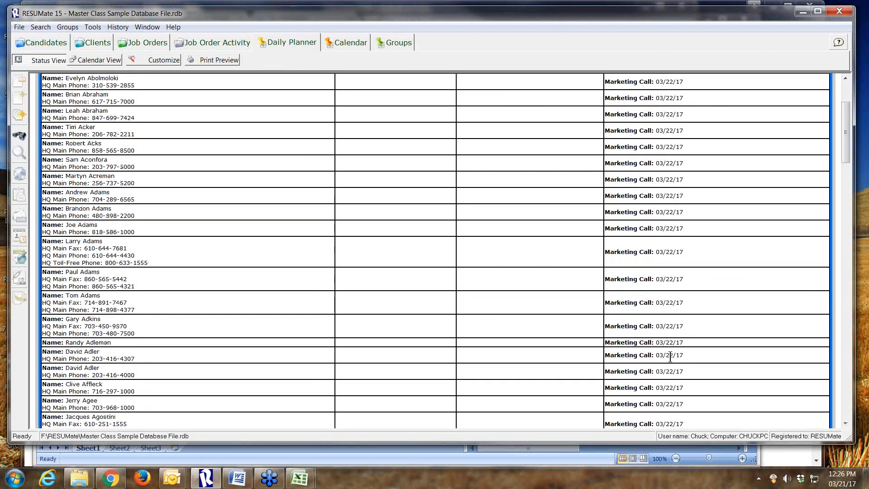
scroll(670, 356, "up", 3)
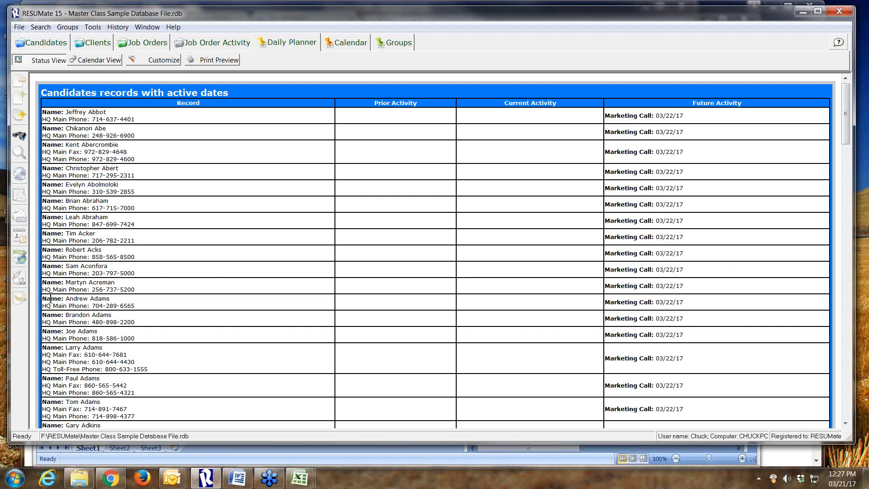
left_click(82, 186)
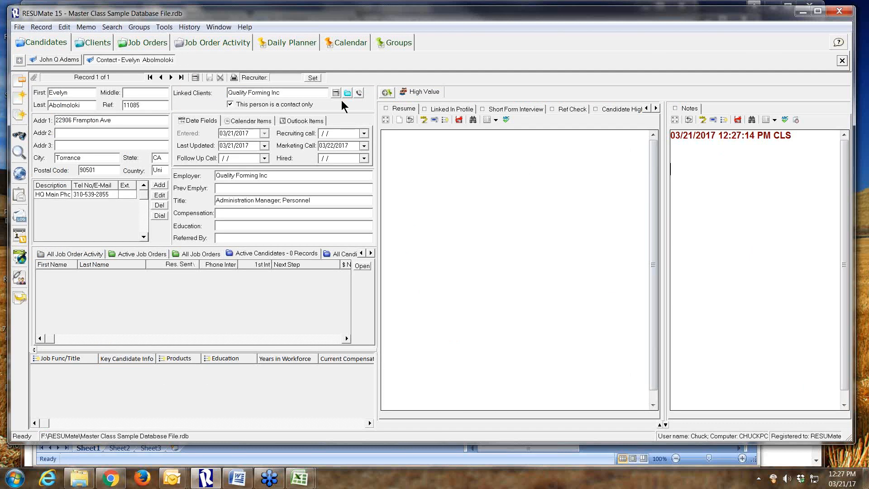
type(";lkjl")
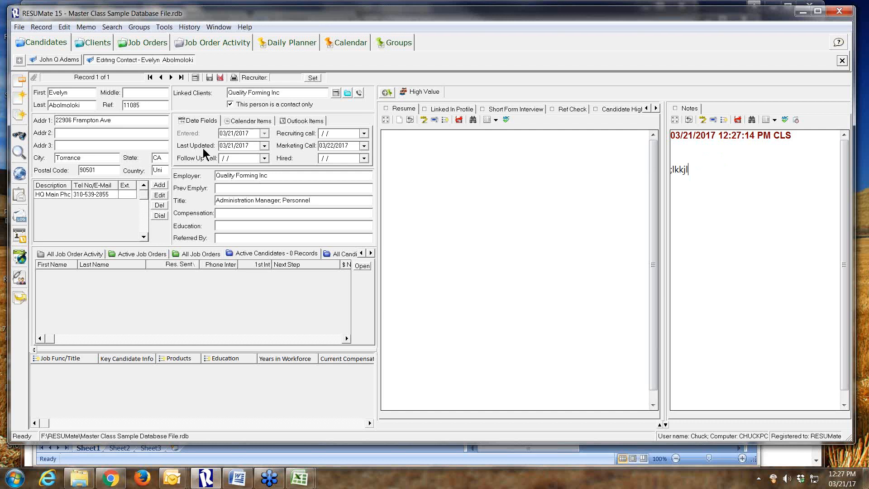
left_click(208, 78)
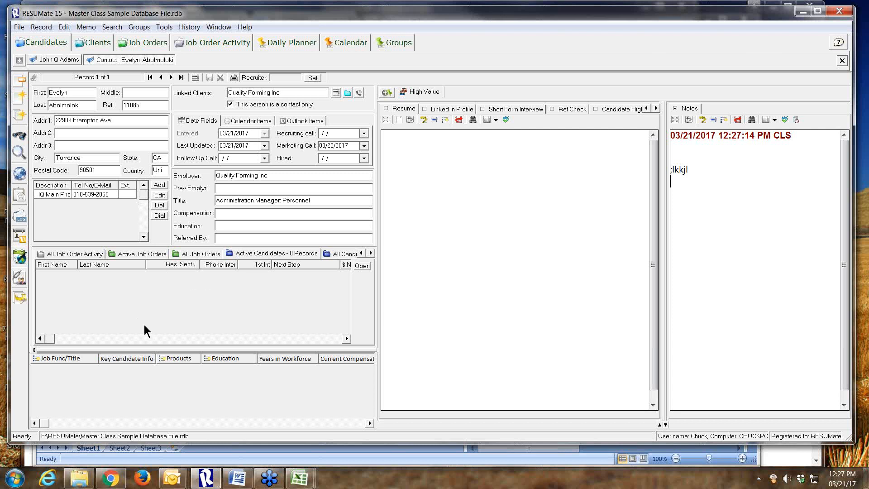
Launch RESUMate Manager, close the Search Candidates window, and bring the Manager window to the front.
left_click(15, 478)
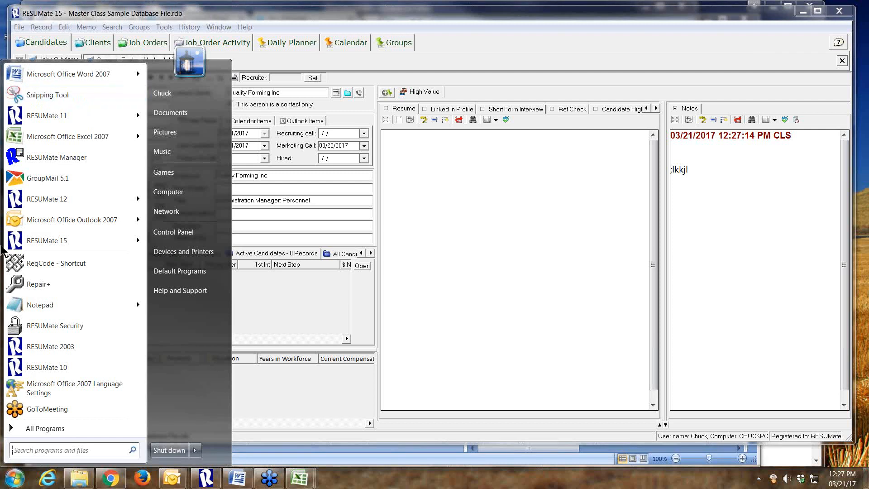
double_click(26, 156)
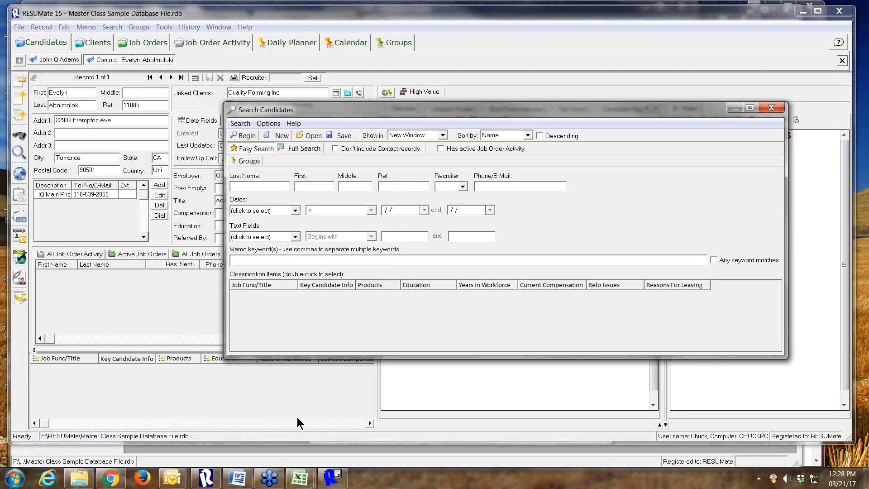
left_click(772, 107)
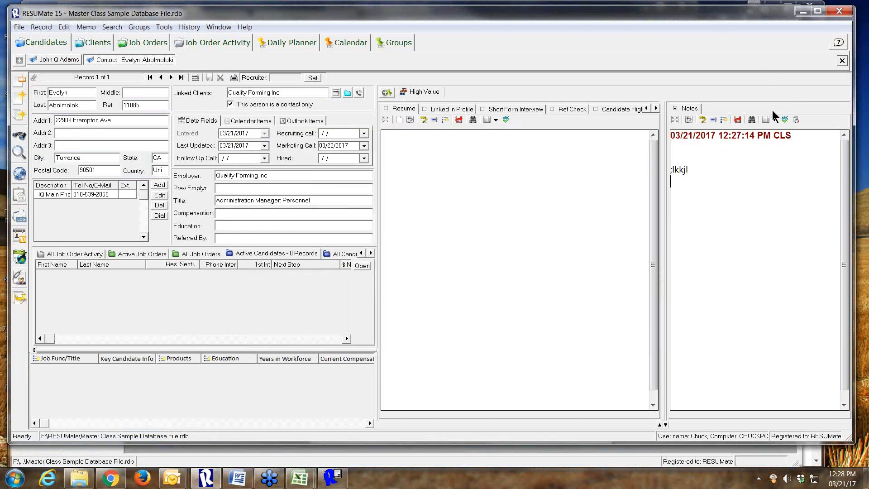
left_click(332, 477)
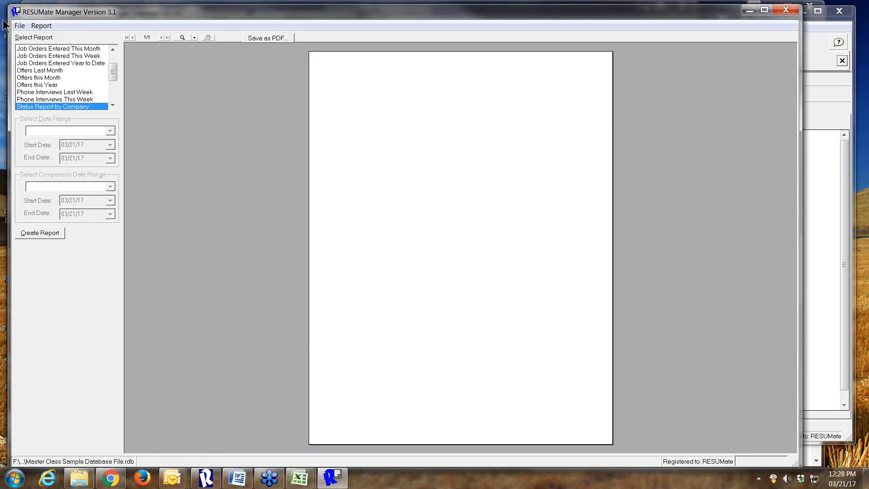
Create the Interviews This Year report and dismiss the resulting message.
left_click_drag(113, 70, 120, 55)
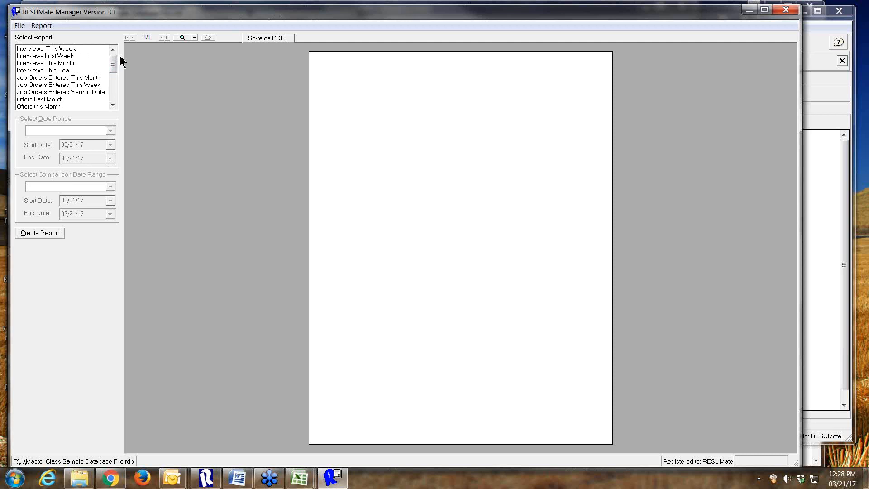
left_click(57, 71)
left_click(48, 230)
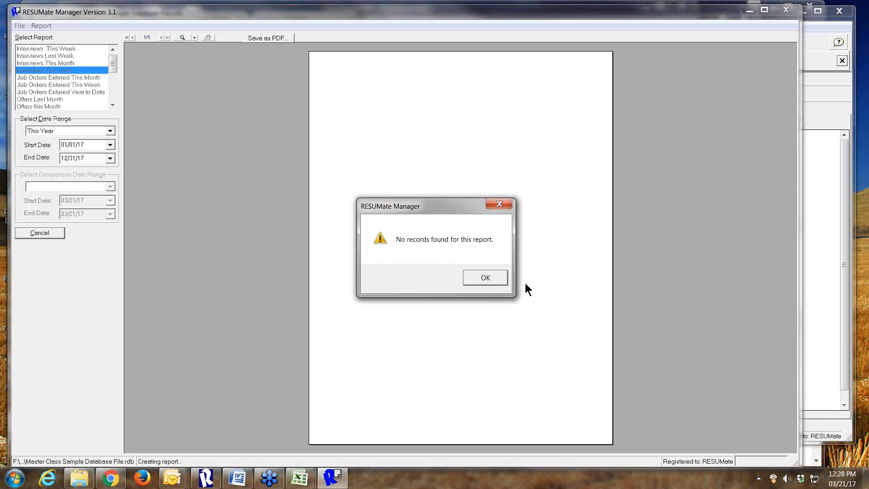
left_click(499, 279)
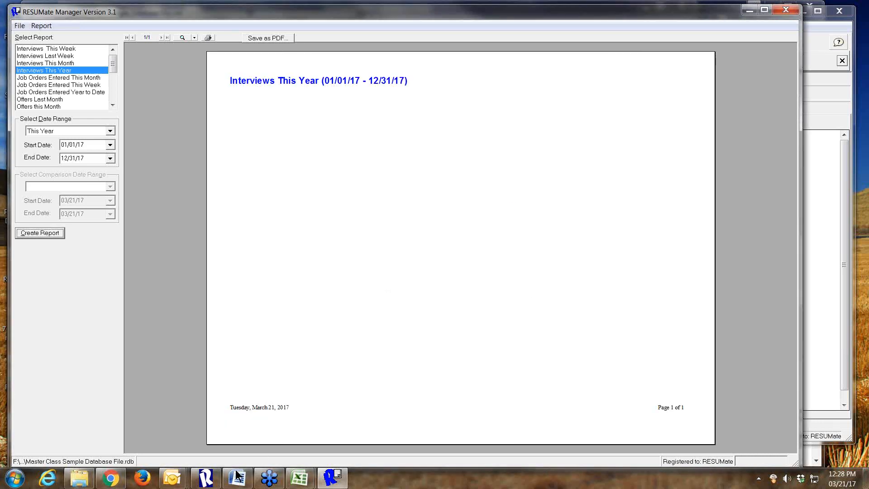
Switch to RESUMate 15 and start new job order activity for the first candidate, linked to Boeing's Logistics Technician job order.
left_click(206, 478)
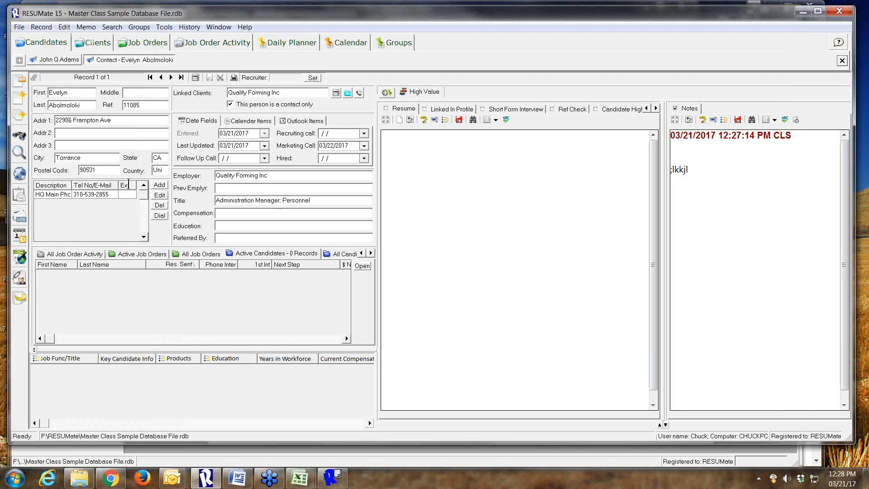
left_click(39, 60)
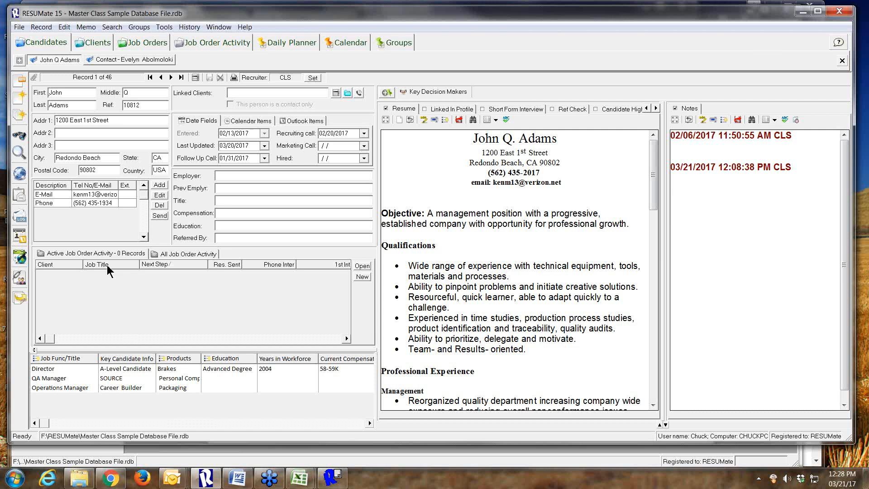
left_click(360, 274)
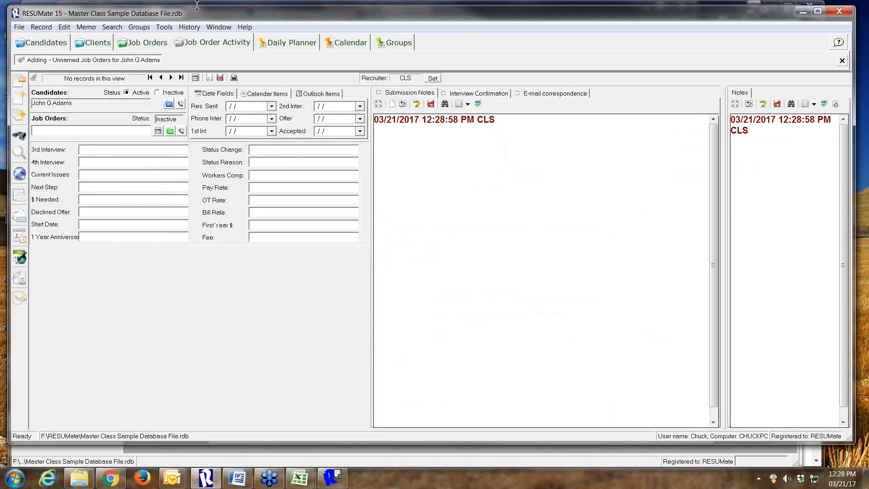
left_click(158, 131)
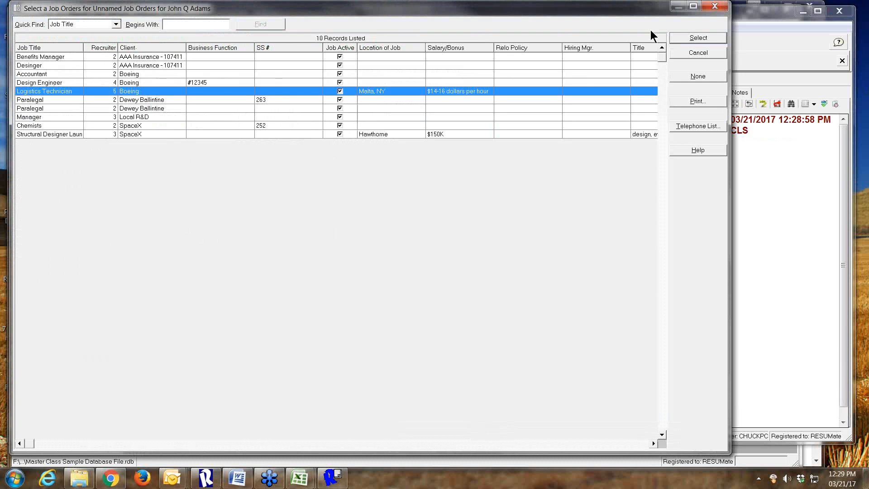
left_click(697, 38)
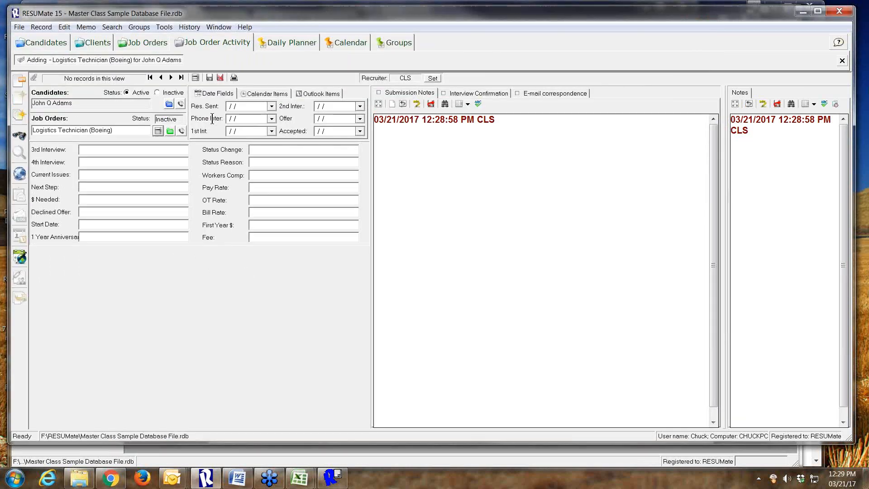
Set Res. Sent to 03/21/2017, Phone Inter to 03/22/2017 and 1st Int to 03/27/2017, and save the activity record.
left_click(271, 106)
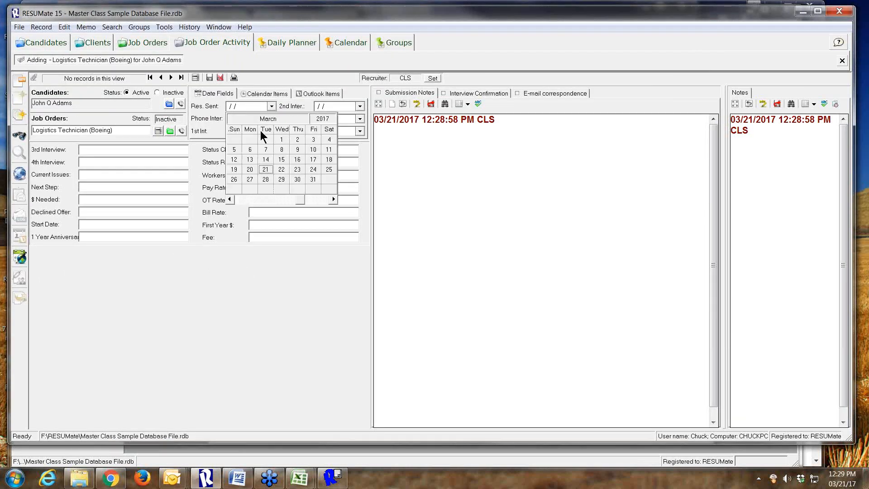
left_click(264, 170)
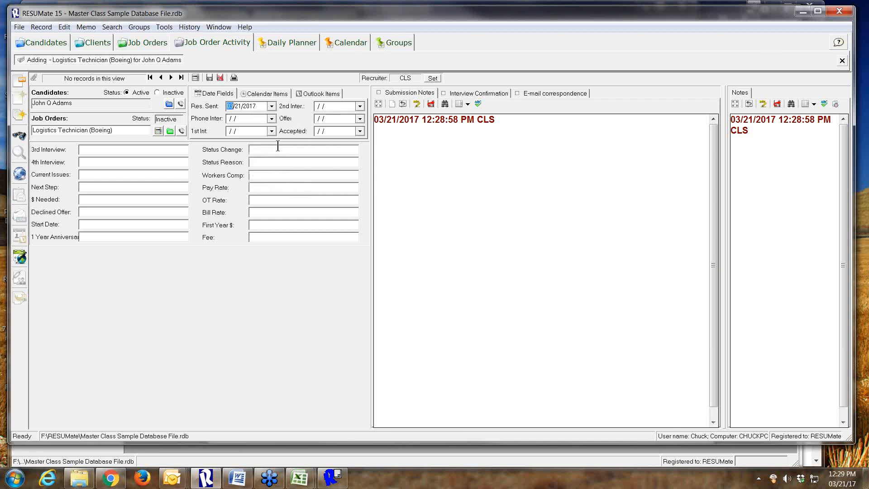
left_click(272, 119)
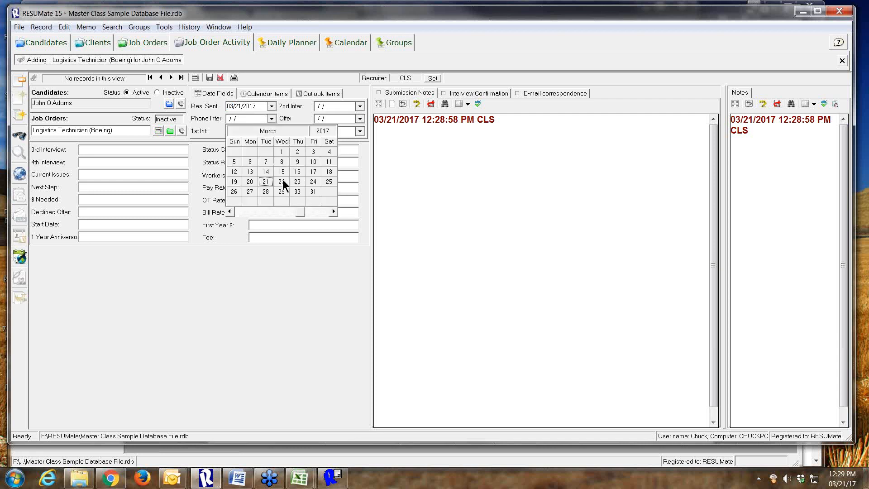
left_click(297, 181)
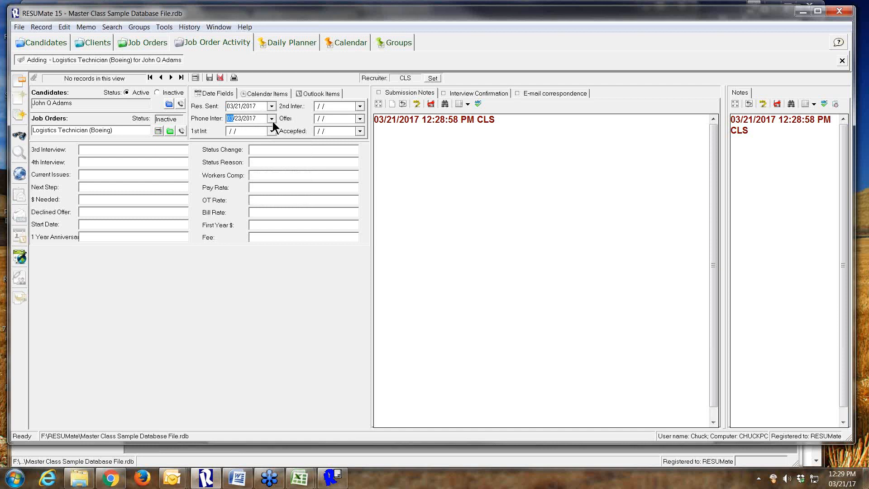
left_click(271, 130)
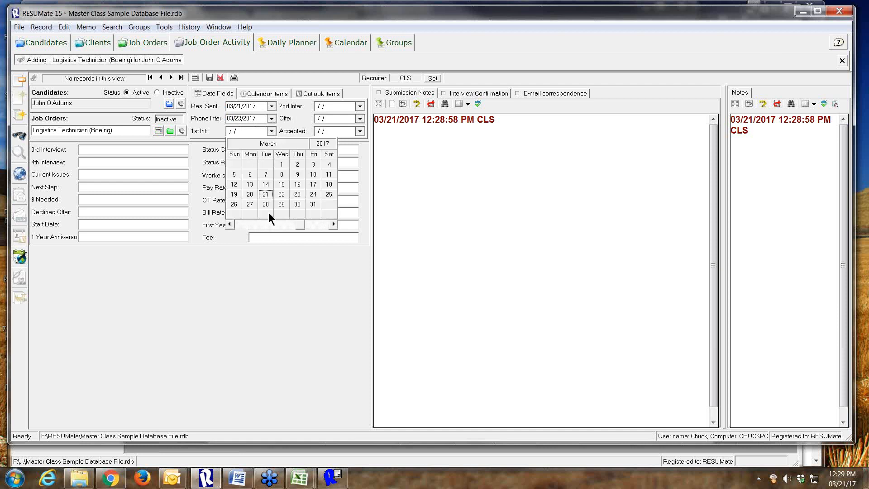
left_click(246, 201)
left_click(209, 78)
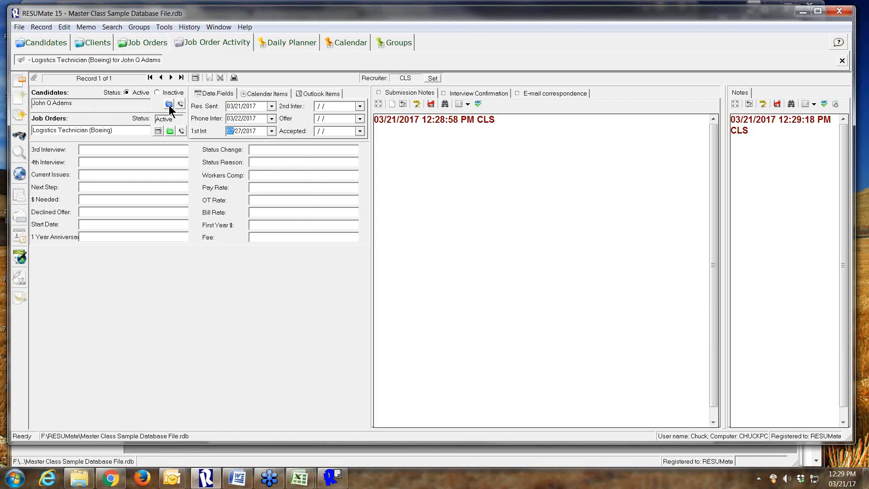
Return to the linked candidate's record, switch to RESUMate Manager and recreate the Interviews This Year report.
left_click(169, 104)
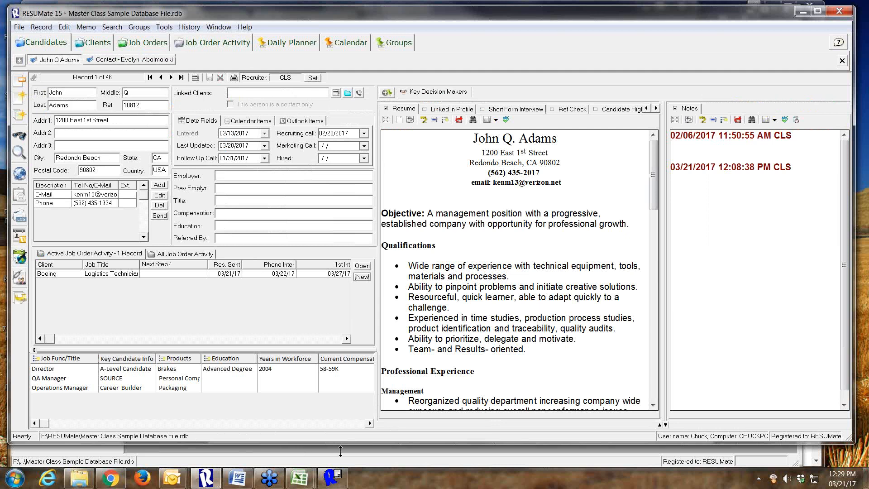
left_click(332, 476)
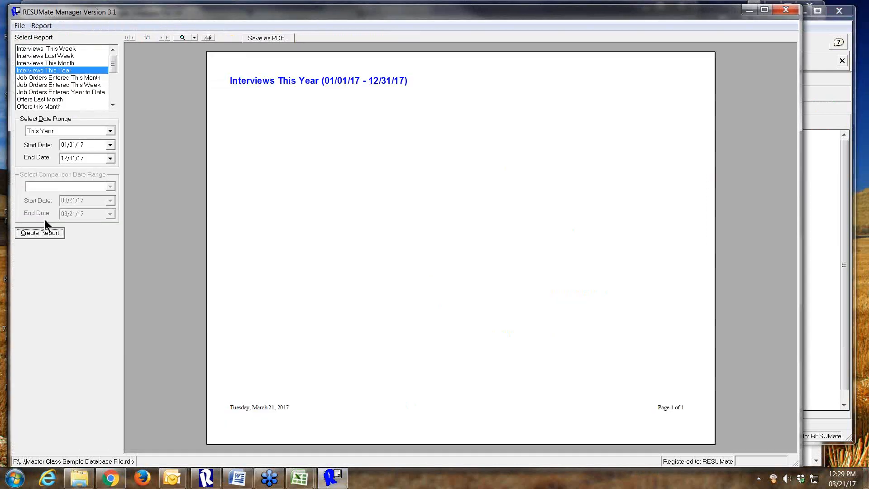
left_click(33, 234)
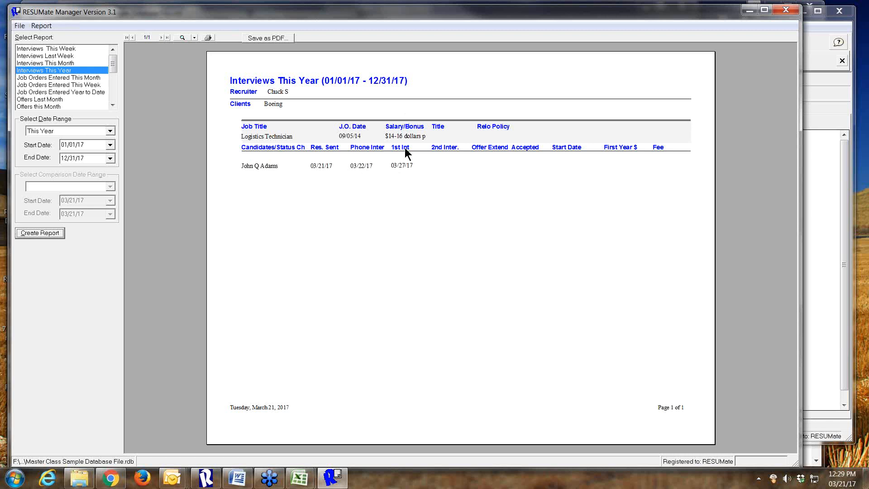
Create the Status Report by Company in RESUMate Manager.
left_click(113, 105)
left_click(113, 105)
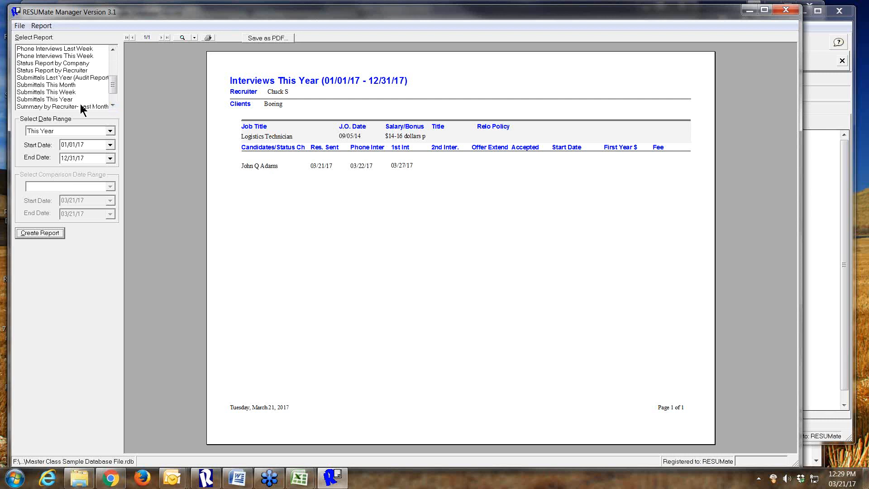
left_click(40, 64)
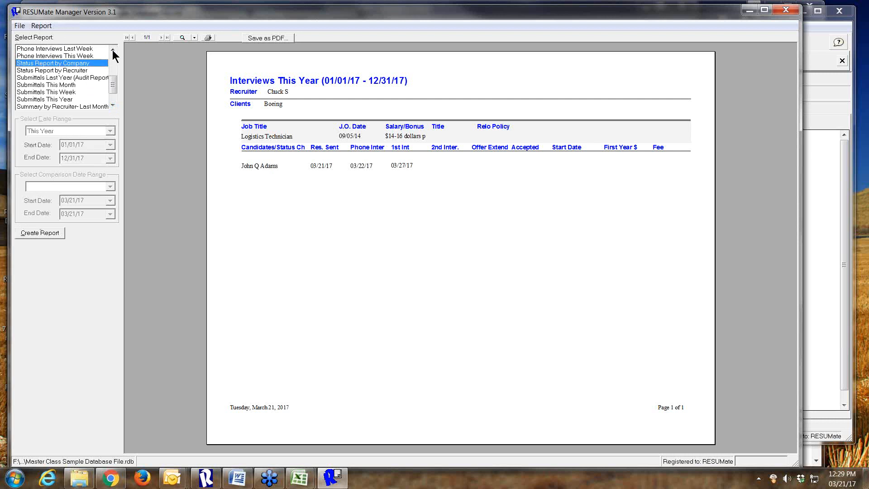
left_click_drag(113, 79, 116, 47)
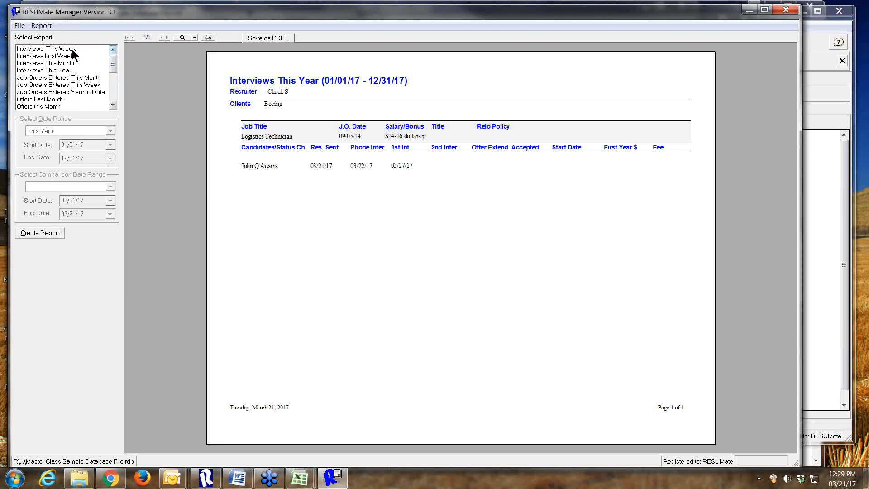
left_click(27, 233)
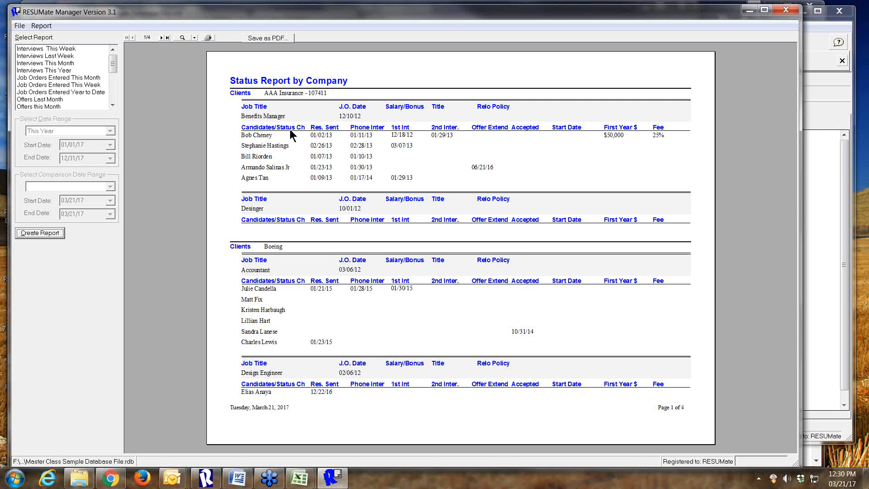
Switch to RESUMate 15, and open the Reports folder inside the RESUMate folder of the Documents library.
left_click(209, 479)
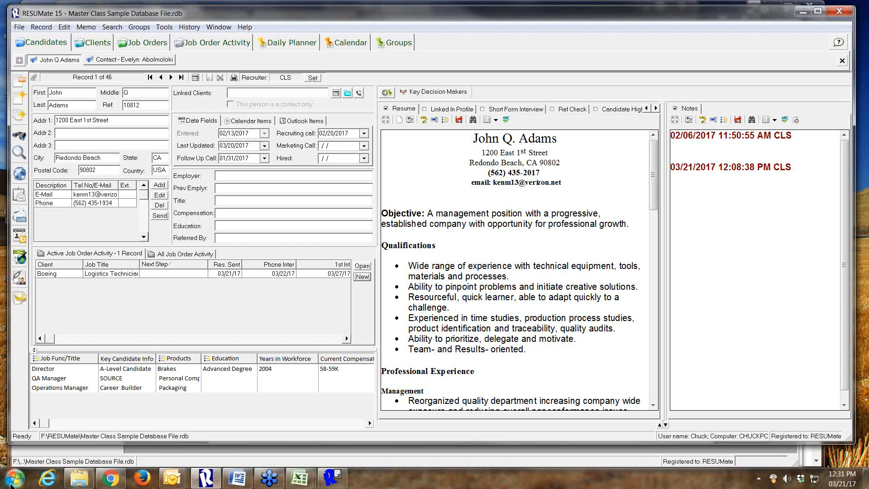
left_click(4, 483)
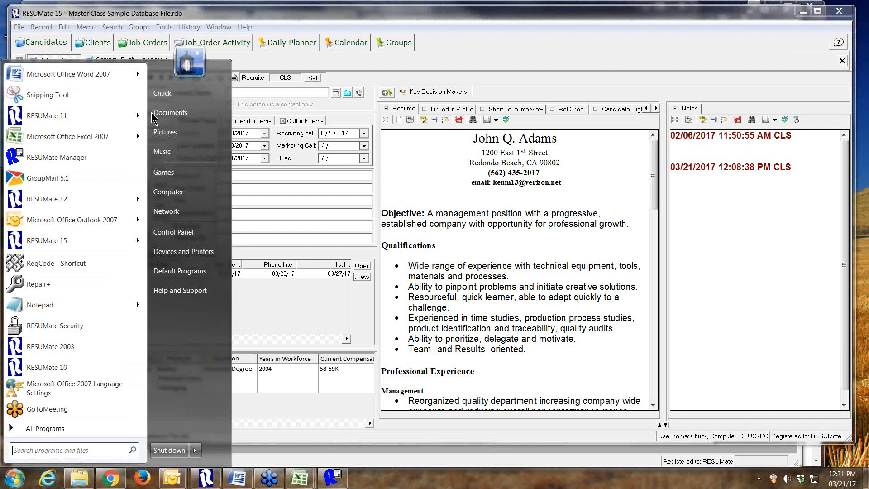
left_click(170, 114)
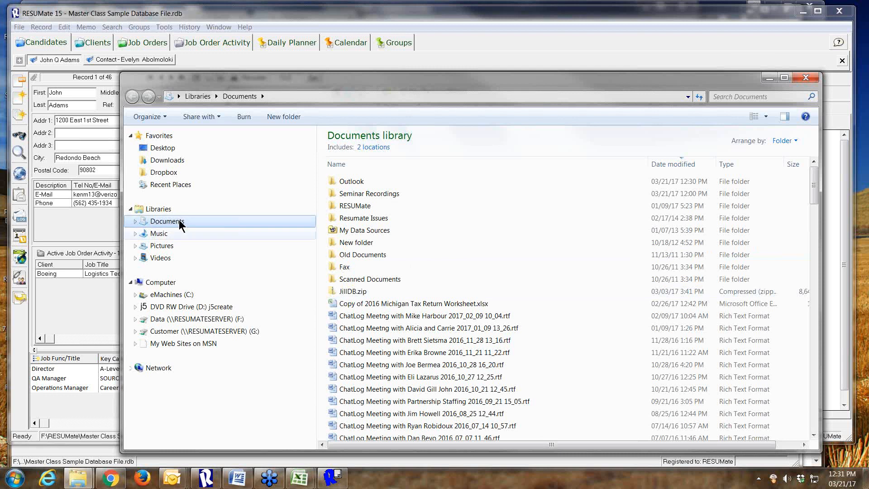
double_click(336, 204)
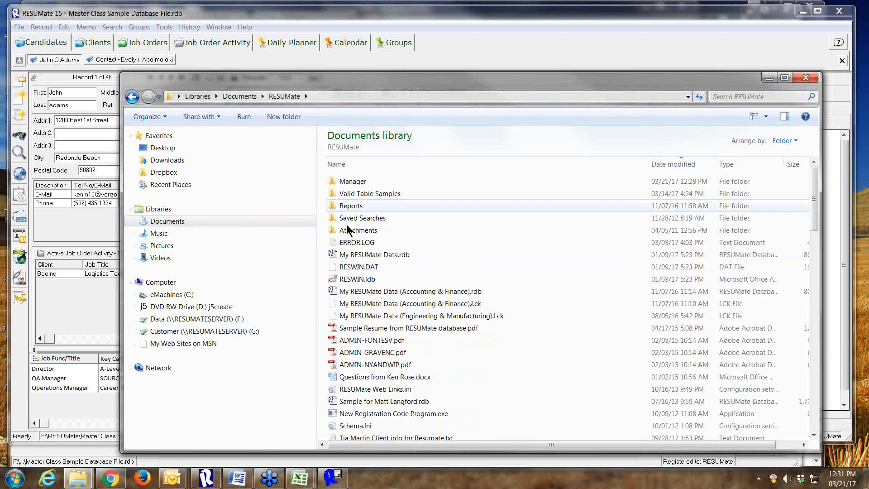
left_click(349, 205)
double_click(348, 206)
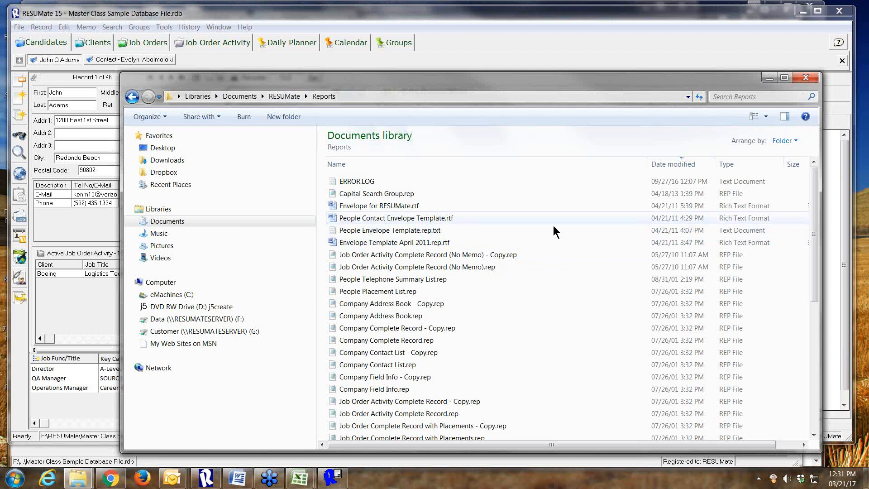
Open "People Complete Record (No Memo) - Copy.rep" in Notepad, review its detail lines and field definitions, and close it.
scroll(549, 229, "down", 3)
scroll(547, 229, "down", 4)
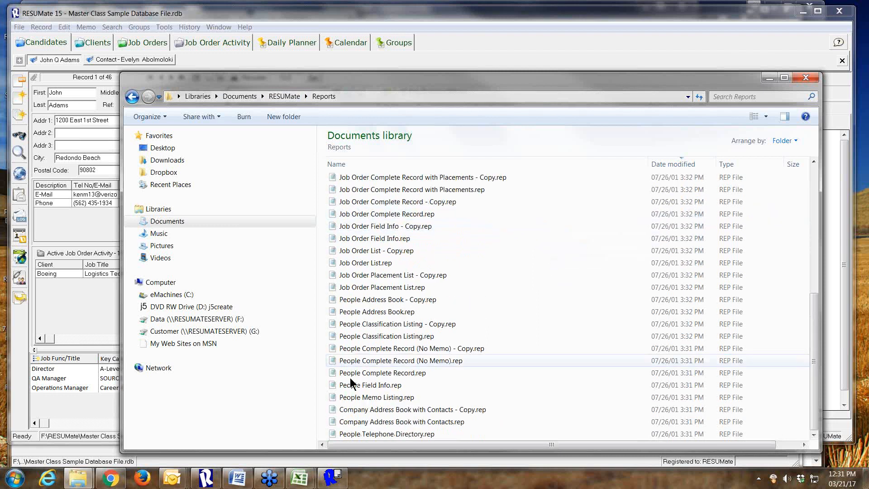
double_click(363, 348)
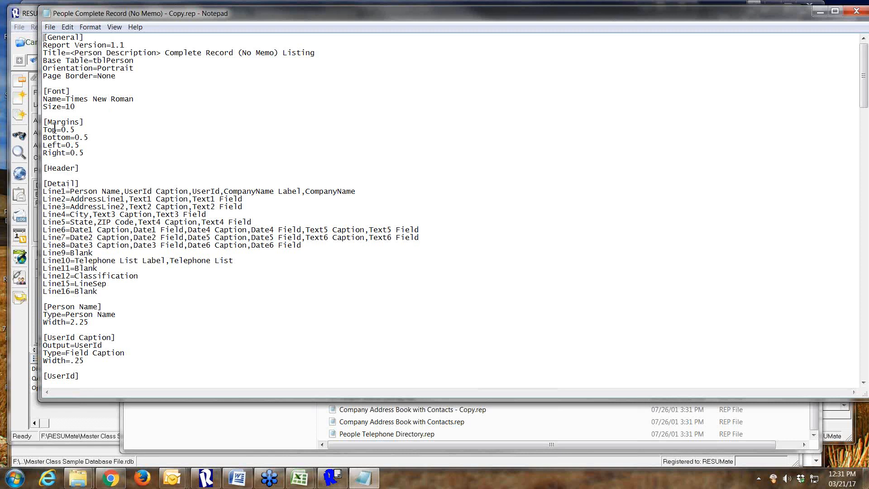
scroll(188, 186, "down", 4)
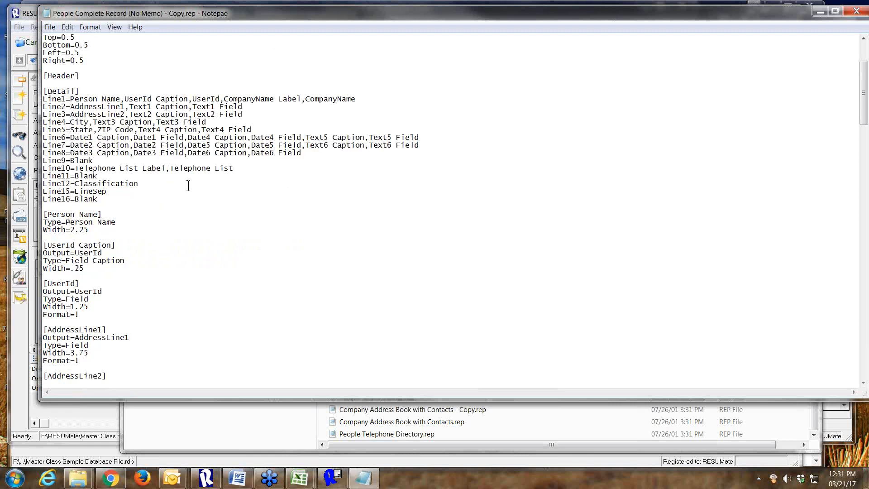
scroll(188, 186, "down", 4)
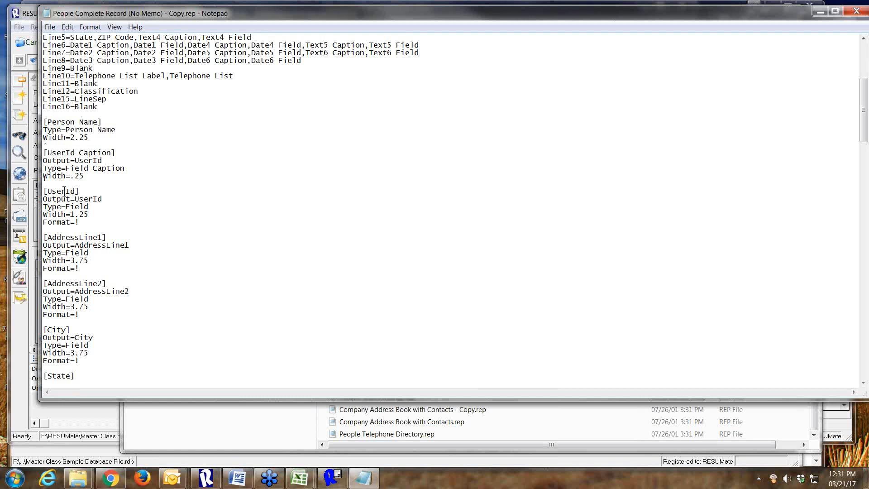
scroll(97, 276, "down", 9)
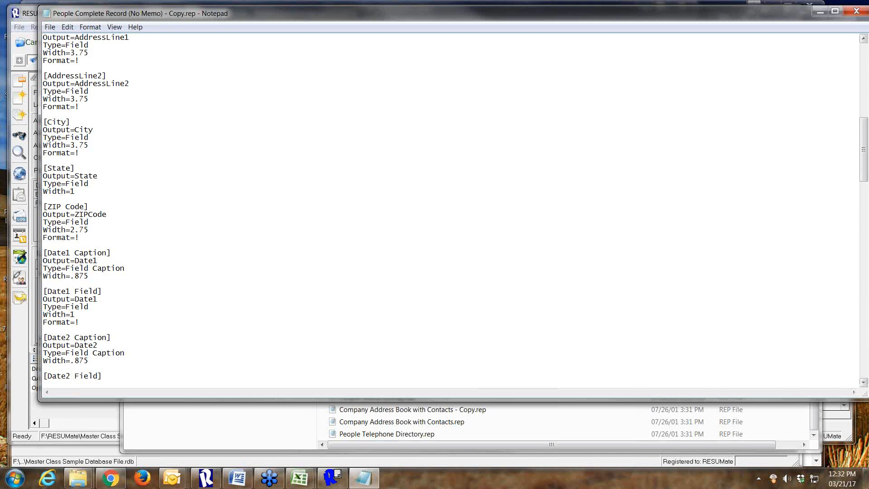
left_click(857, 12)
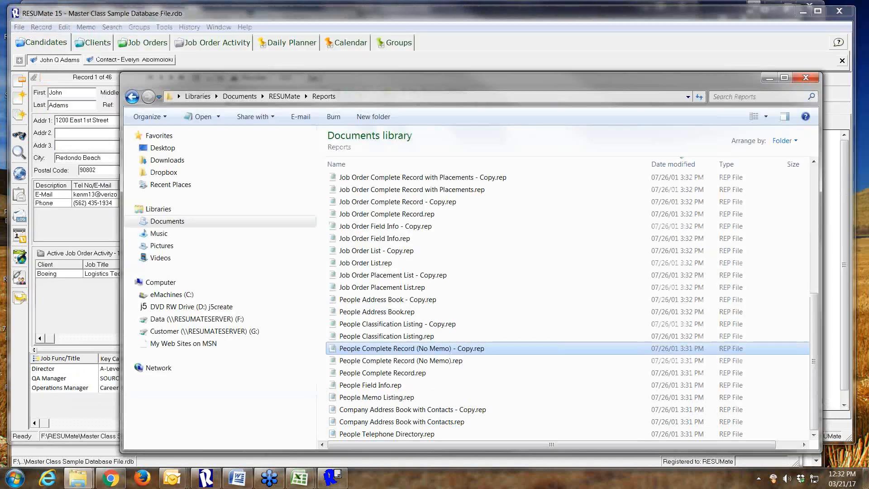